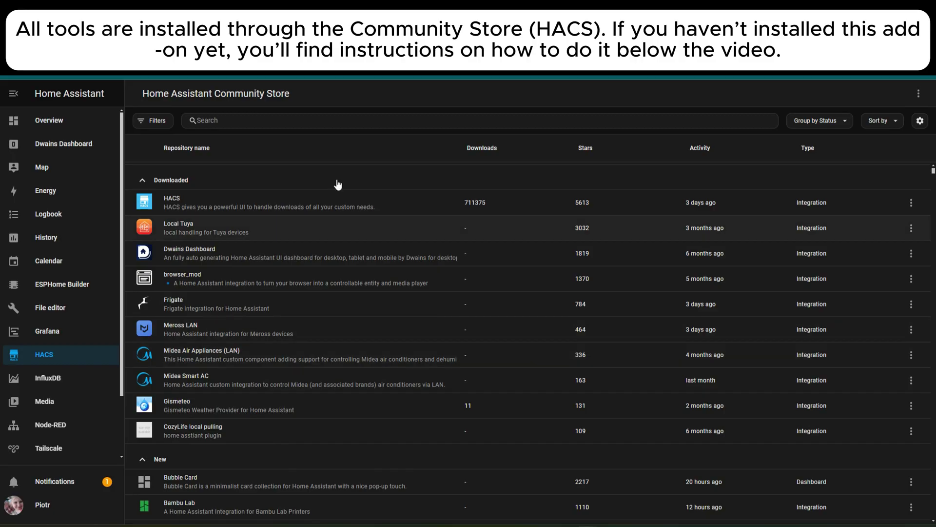
Search HACS for 'catp', open the Catppuccin Theme repository and scroll to its Usage section.
left_click(233, 120)
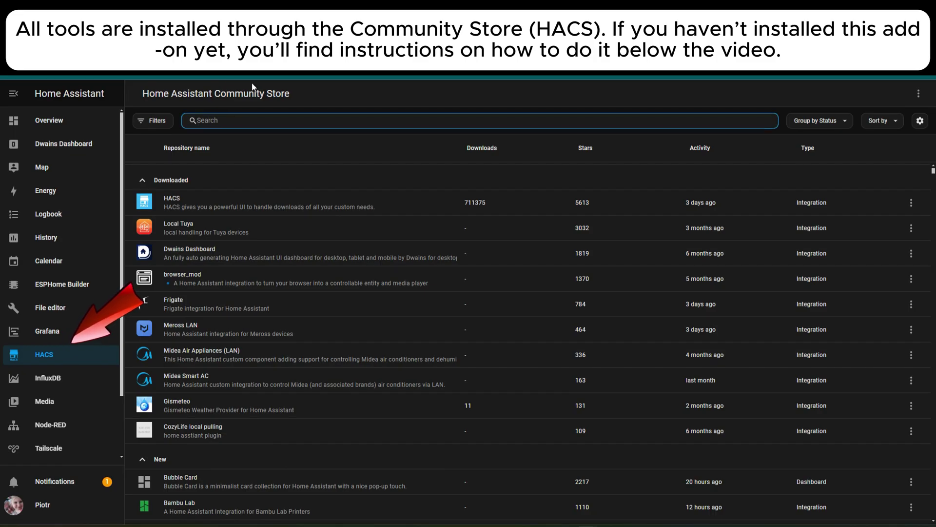
type("catp")
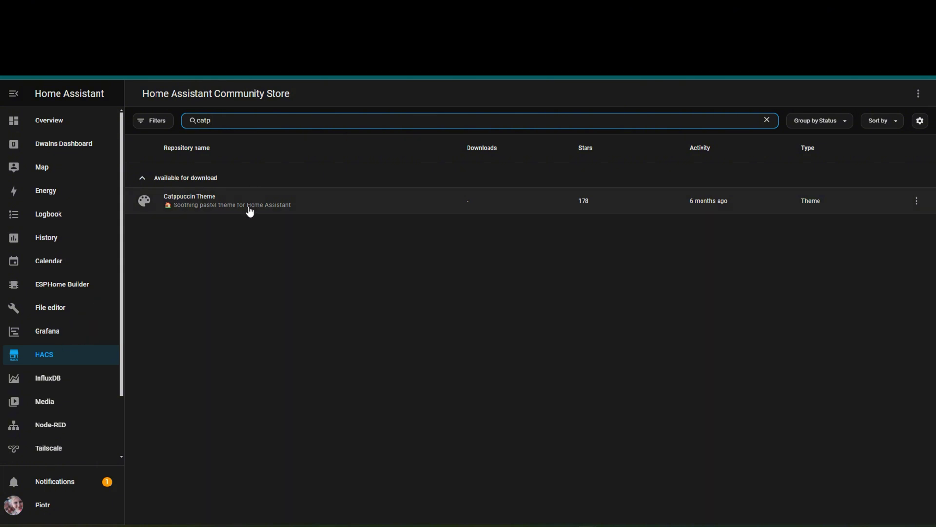
left_click(312, 209)
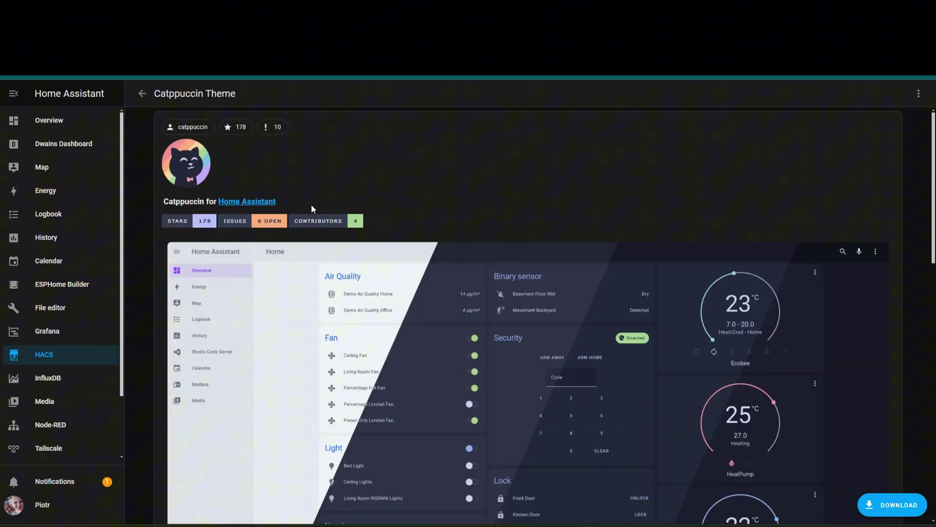
scroll(794, 327, "down", 7)
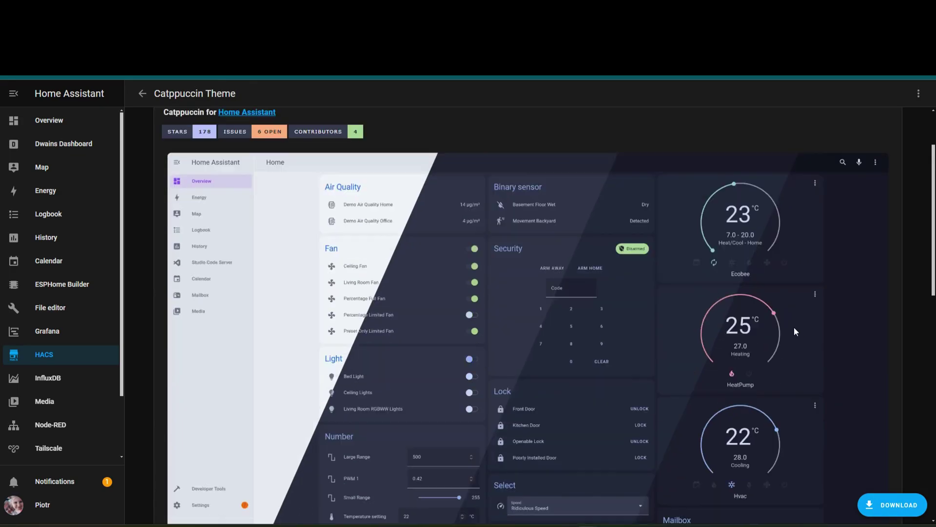
scroll(794, 329, "down", 2)
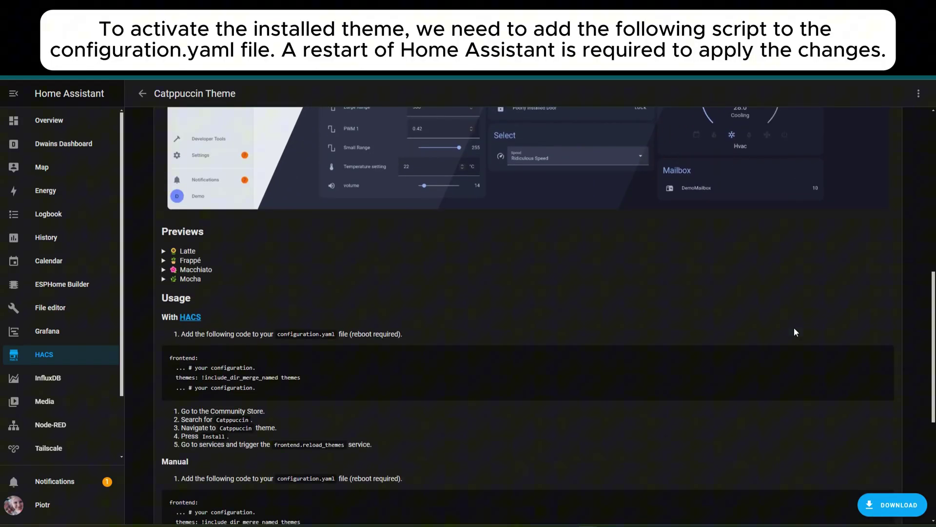
Copy the frontend themes snippet, then download Catppuccin Theme to /config/themes/catppuccin.
mouse_move(305, 382)
left_mouse_down()
mouse_move(178, 379)
mouse_move(162, 361)
left_mouse_up()
scroll(342, 370, "down", 2)
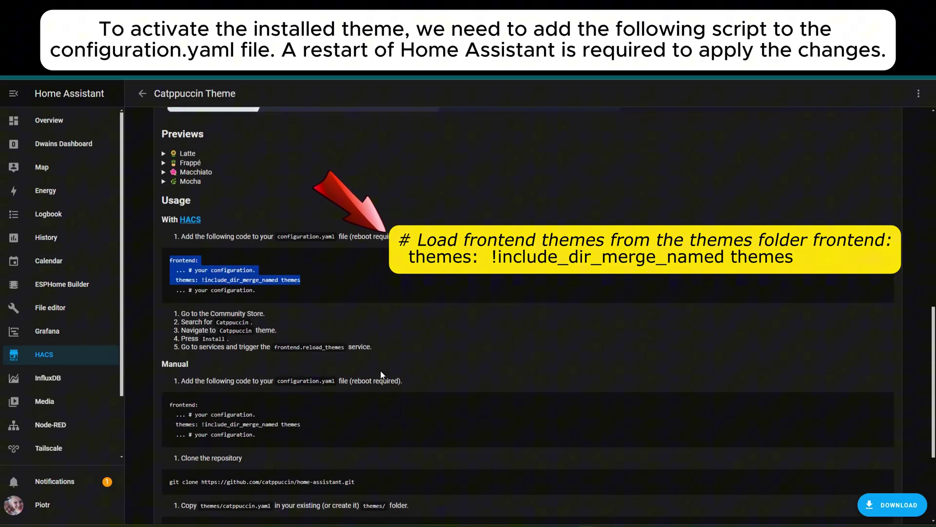
left_click(878, 504)
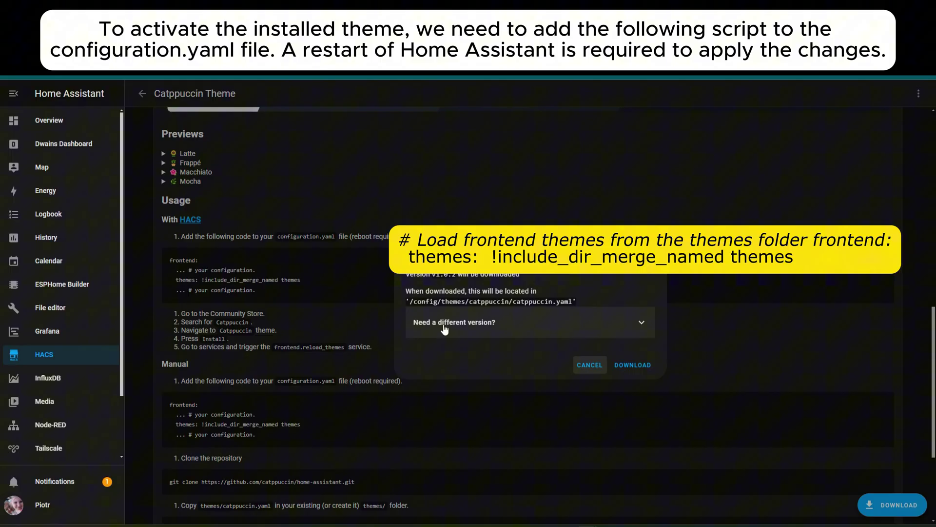
left_click(636, 370)
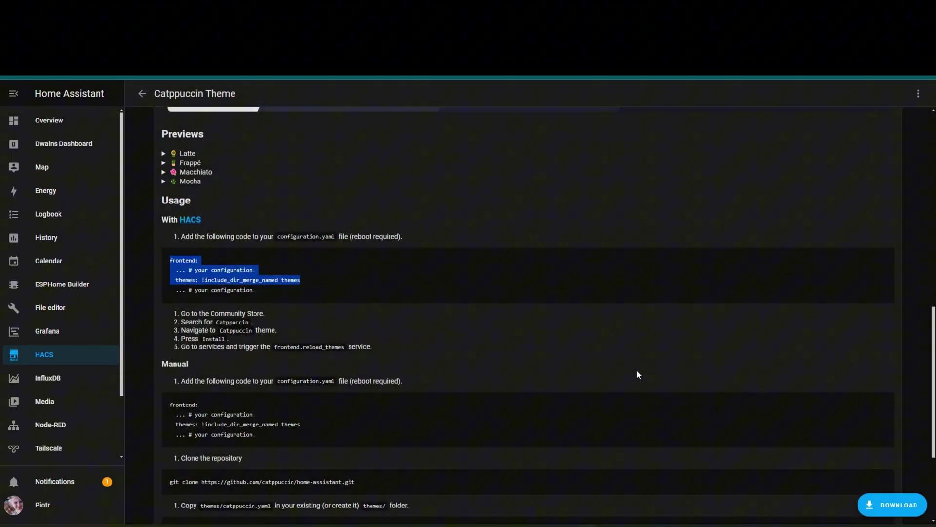
In the File editor, browse to homeassistant/themes/catppuccin and view catppuccin.yaml.
left_click(57, 315)
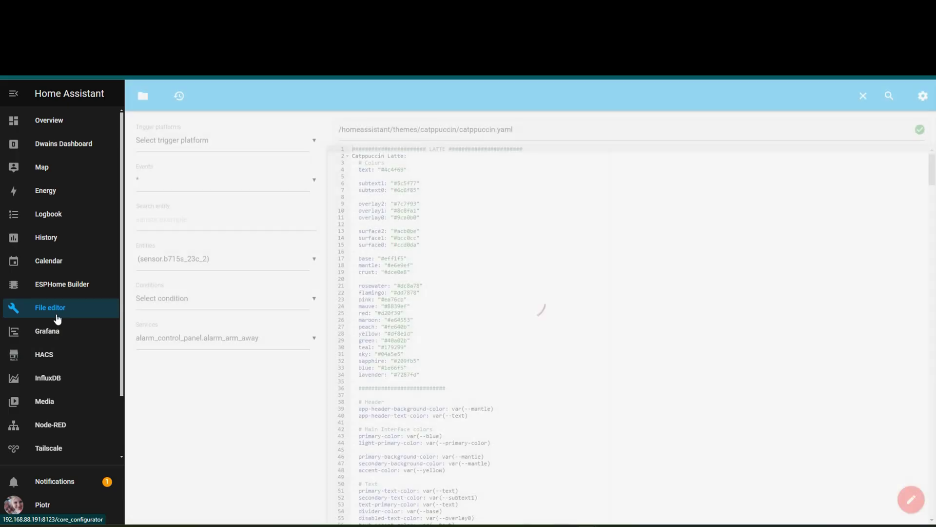
left_click(143, 95)
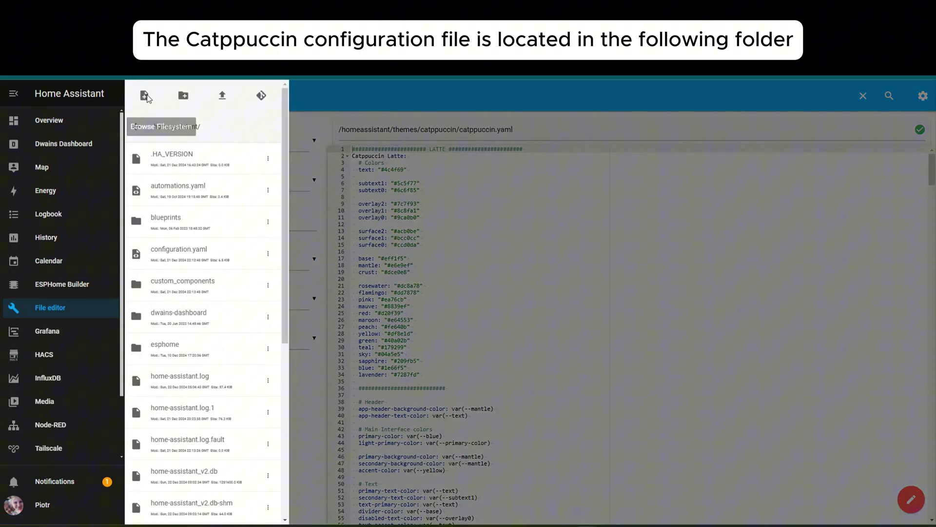
left_click_drag(285, 261, 282, 370)
scroll(166, 429, "down", 3)
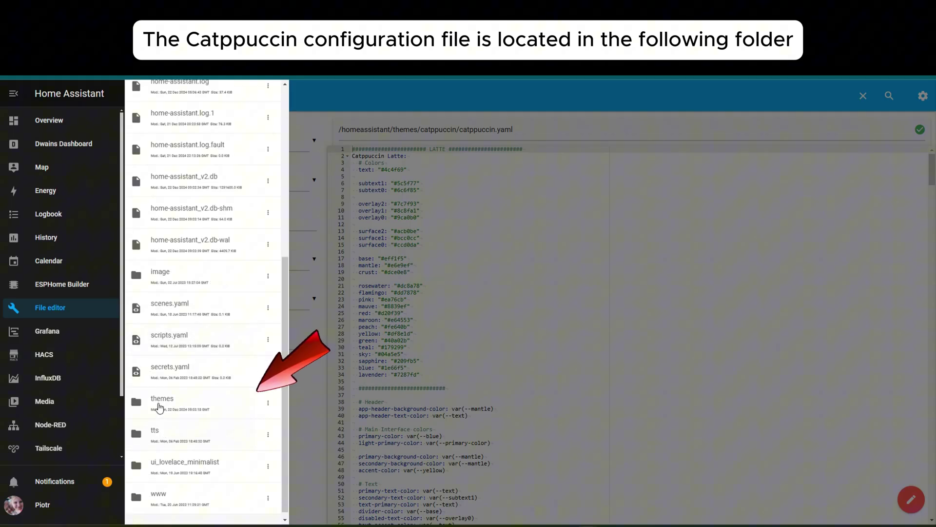
left_click(161, 405)
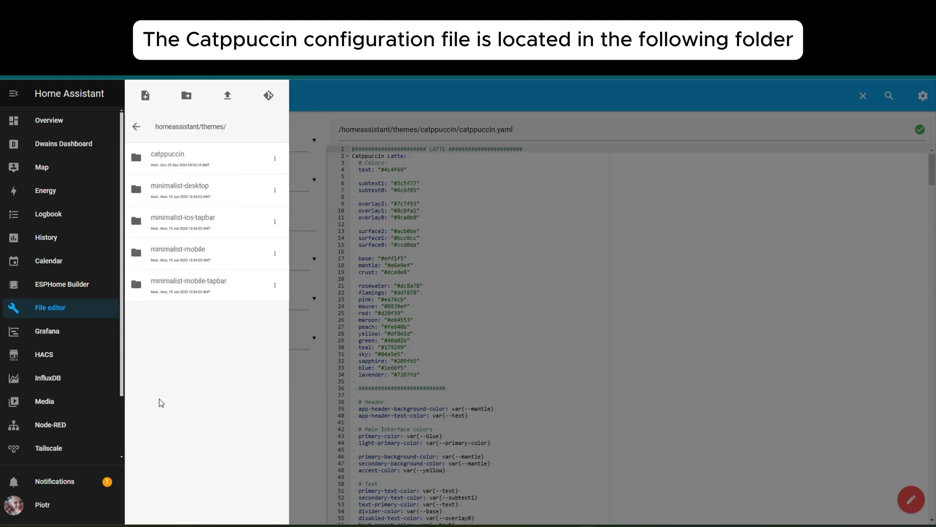
left_click(165, 152)
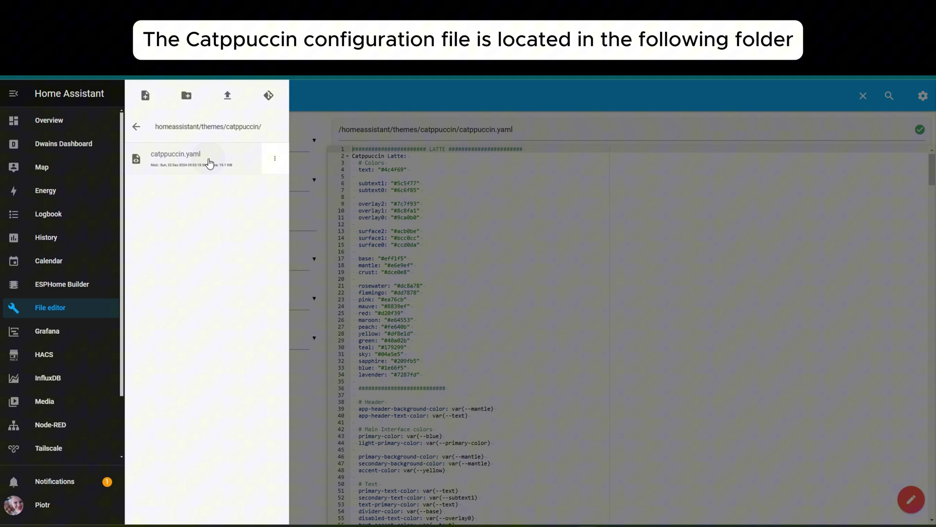
Close the file browser and look through the power/energy and security dashboard views.
left_click(521, 259)
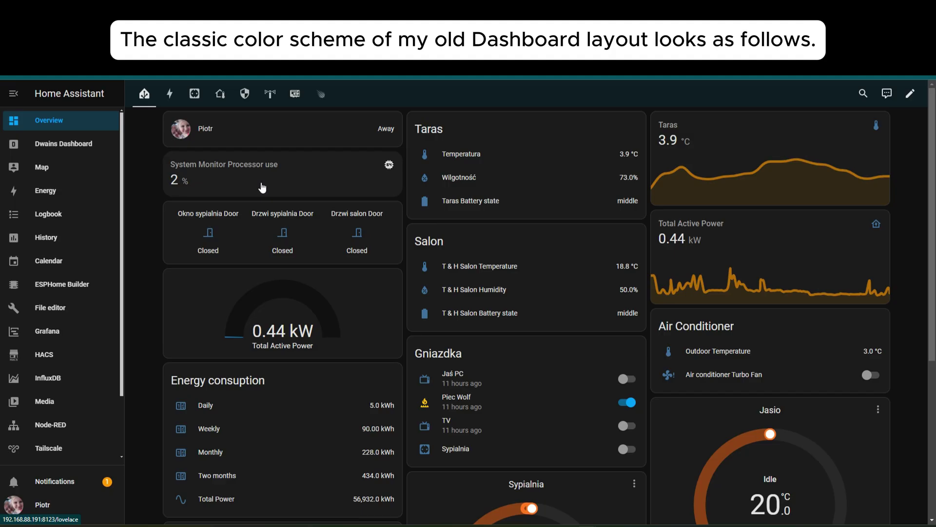
scroll(262, 188, "down", 5)
left_click(178, 98)
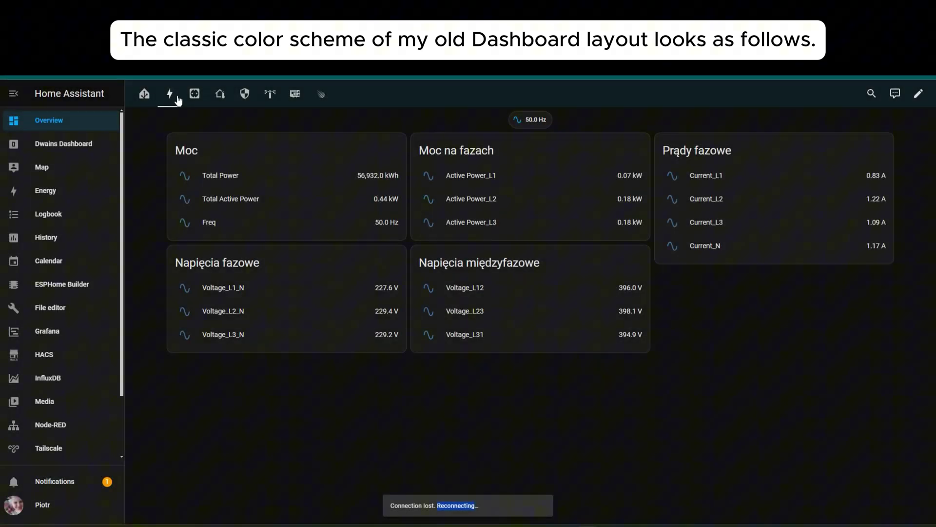
left_click(190, 98)
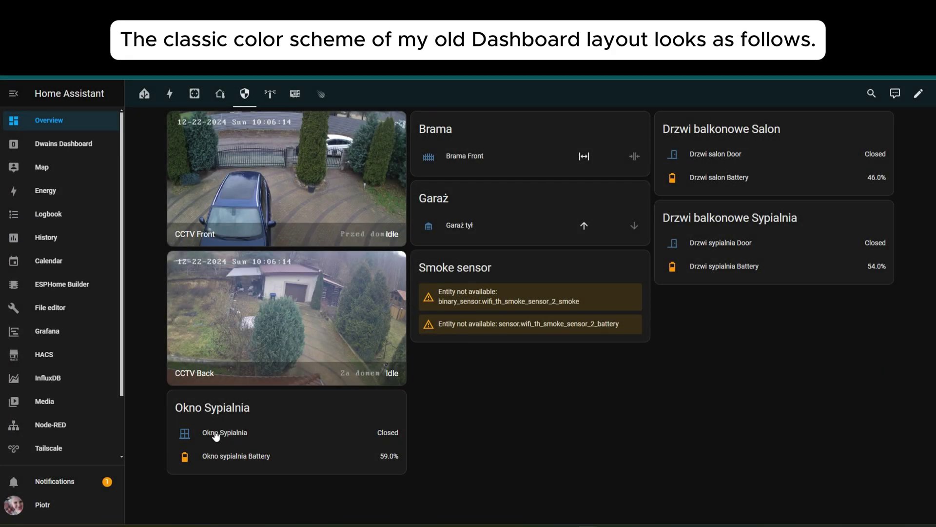
In the user profile's Browser settings, open the Theme list showing the four Catppuccin variants.
left_click(39, 505)
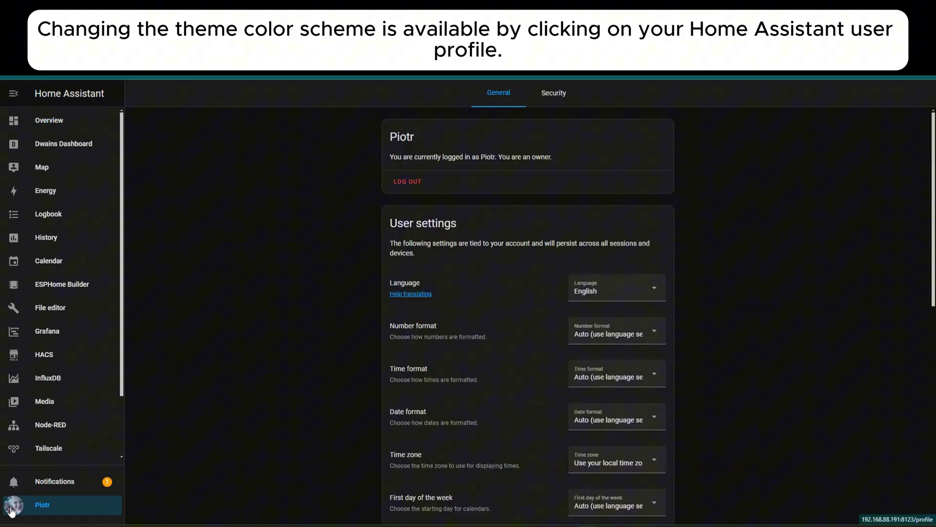
scroll(697, 377, "down", 4)
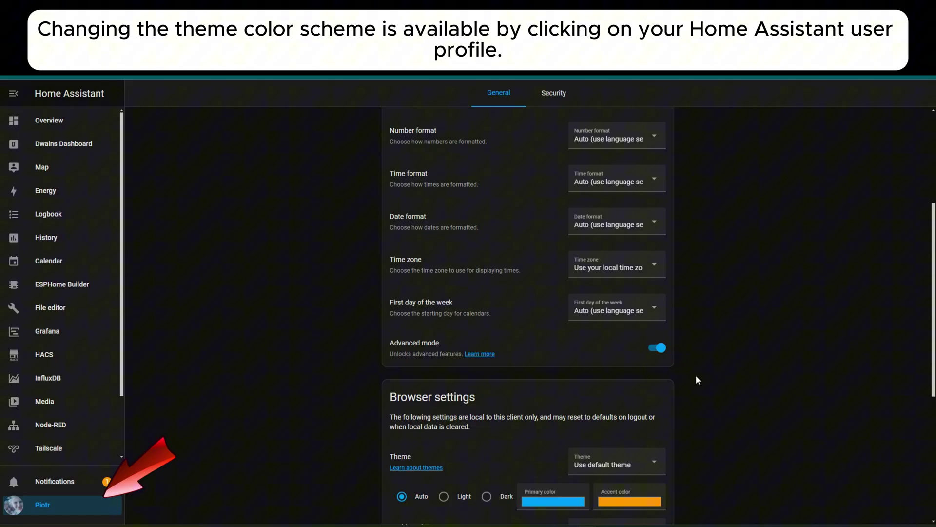
scroll(697, 377, "down", 2)
scroll(696, 378, "down", 3)
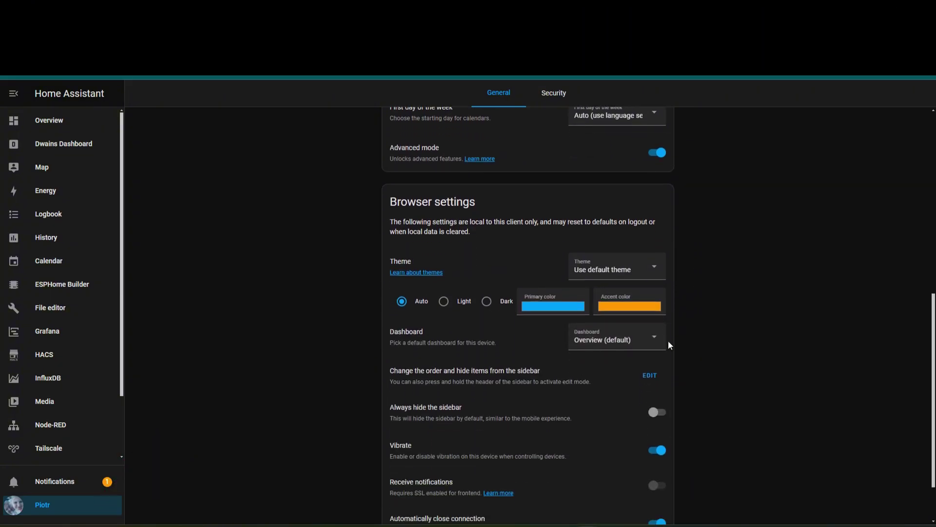
left_click(656, 267)
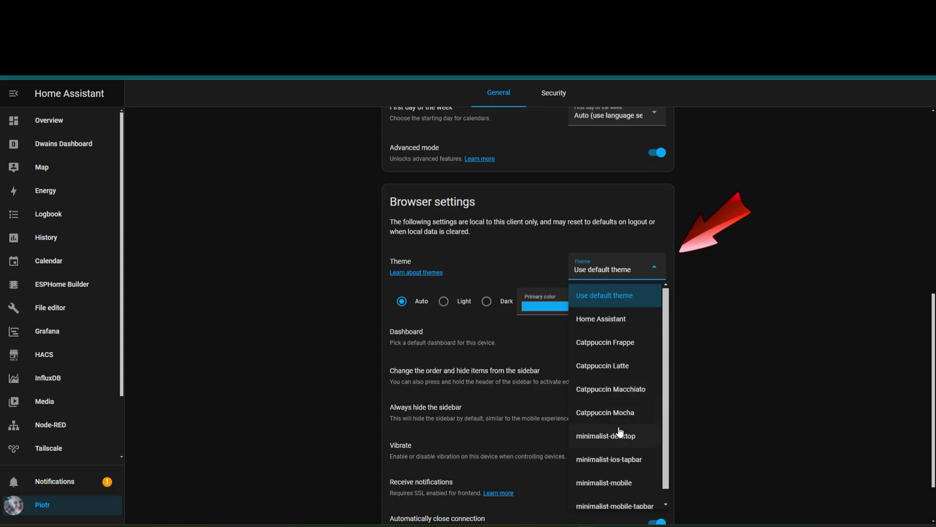
Apply the Catppuccin Frappe theme and view the power, devices, thermostat and security views in it.
left_click(634, 344)
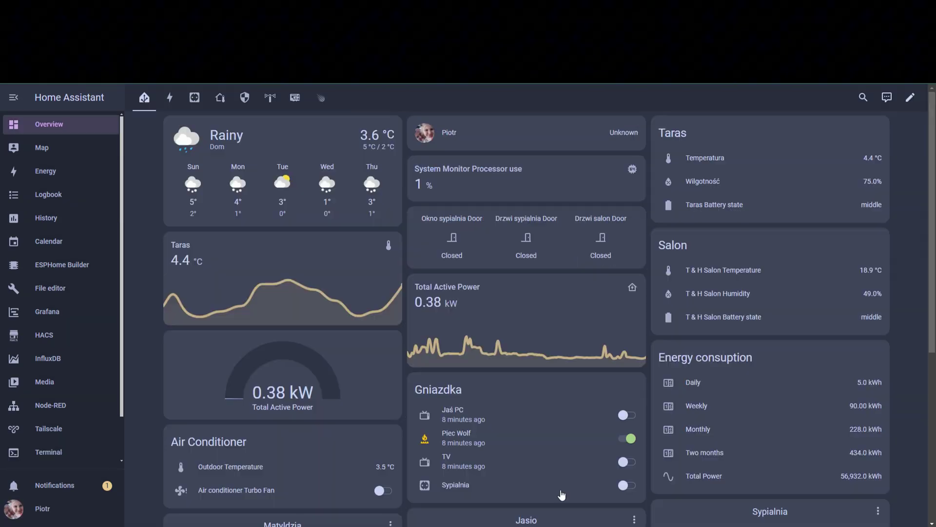
left_click(172, 99)
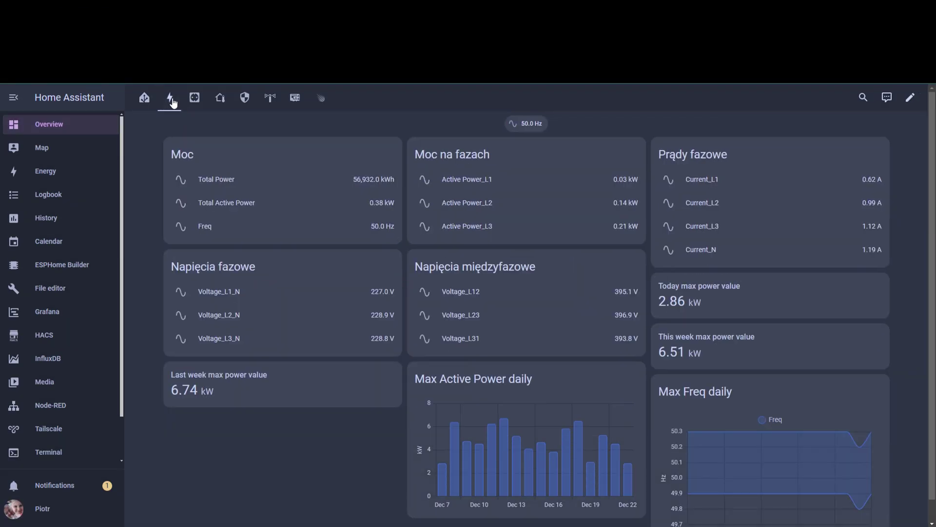
left_click(206, 100)
left_click(217, 100)
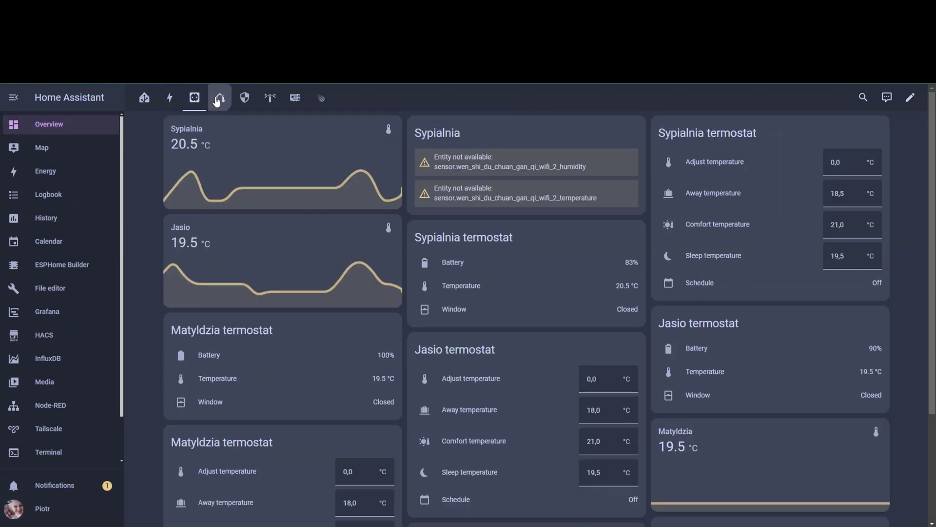
left_click(242, 99)
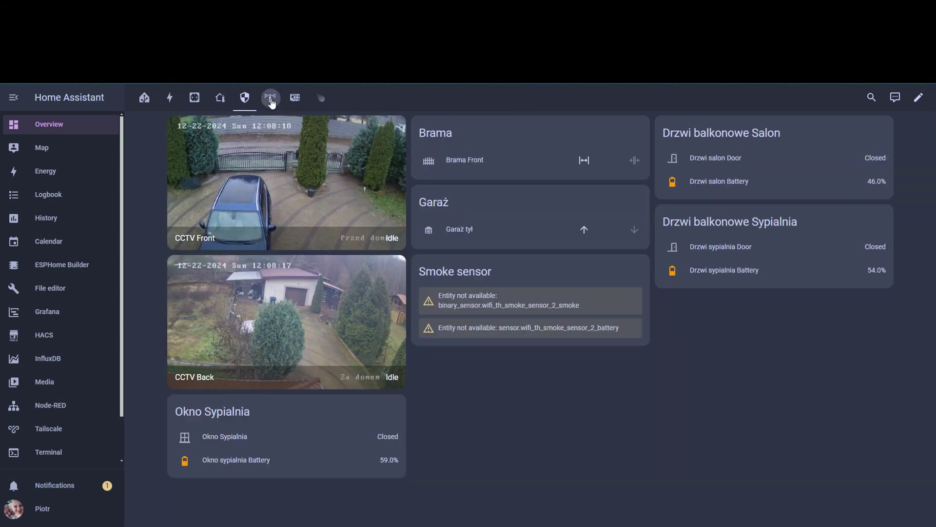
Review the sprinkler, system monitor, devices and energy views, then go home and to HACS.
left_click(271, 99)
left_click(295, 99)
left_click(196, 99)
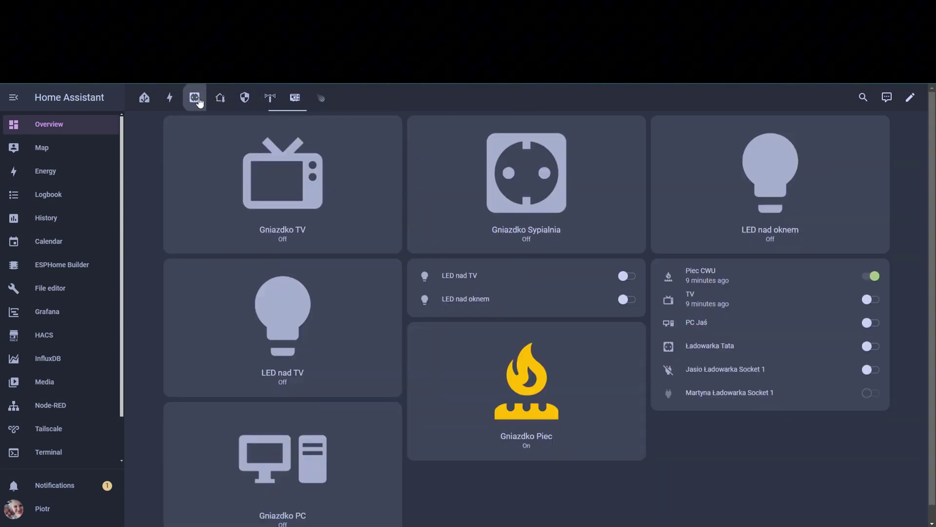
left_click(176, 100)
left_click(148, 100)
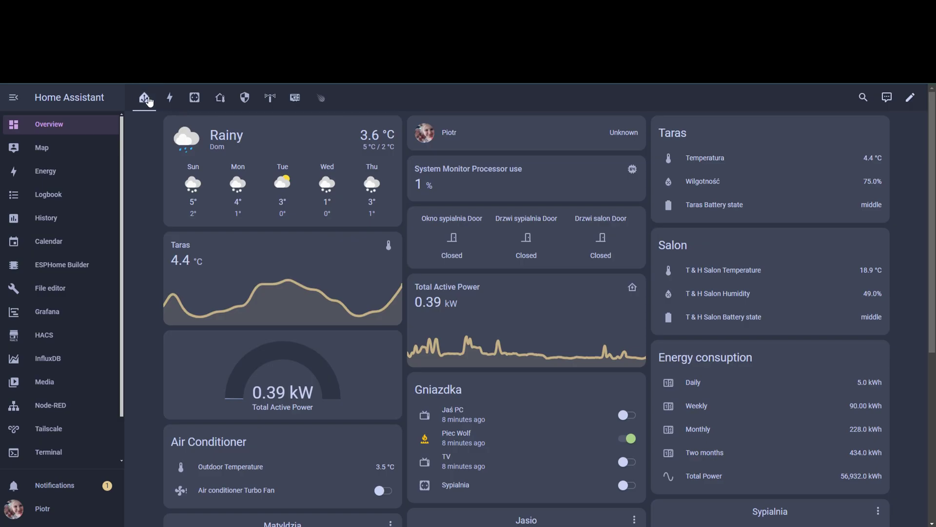
left_click(46, 336)
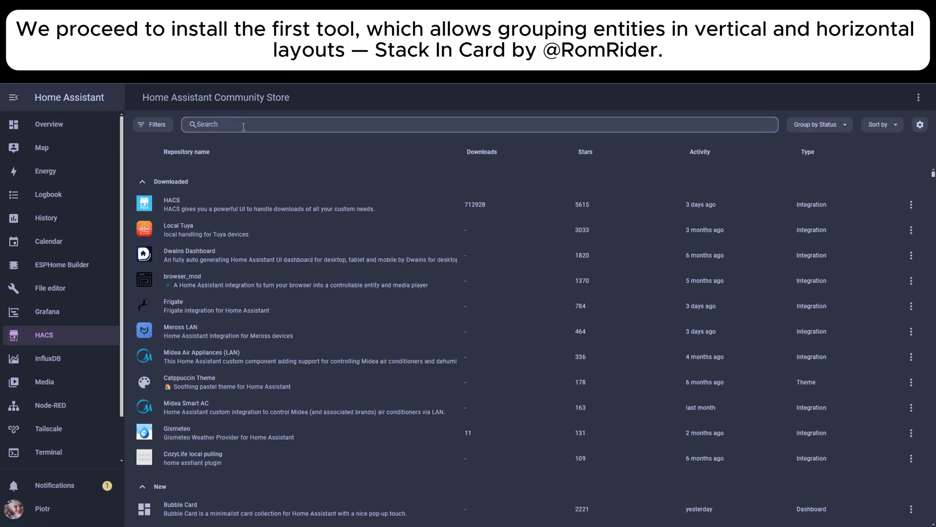
Search HACS for 'stack' and download Stack In Card version 0.2.0.
left_click(244, 127)
type("stack")
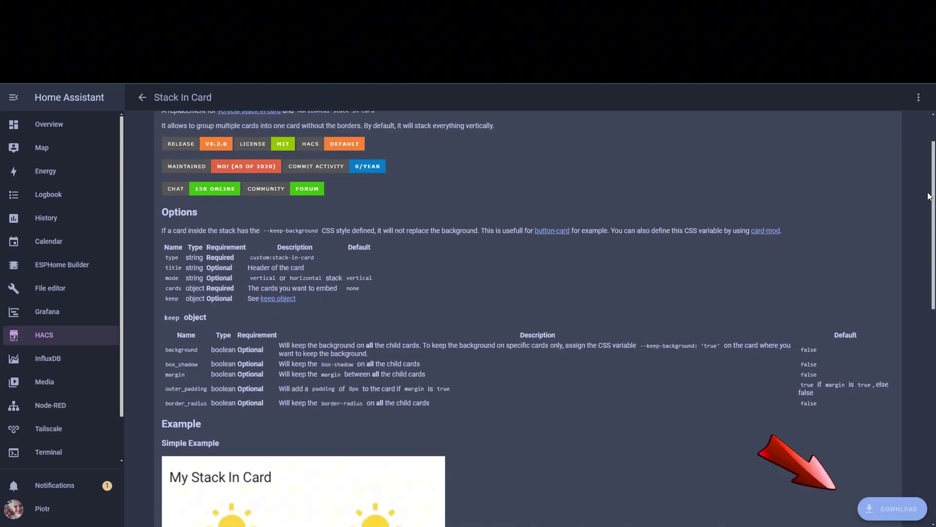
left_click(877, 508)
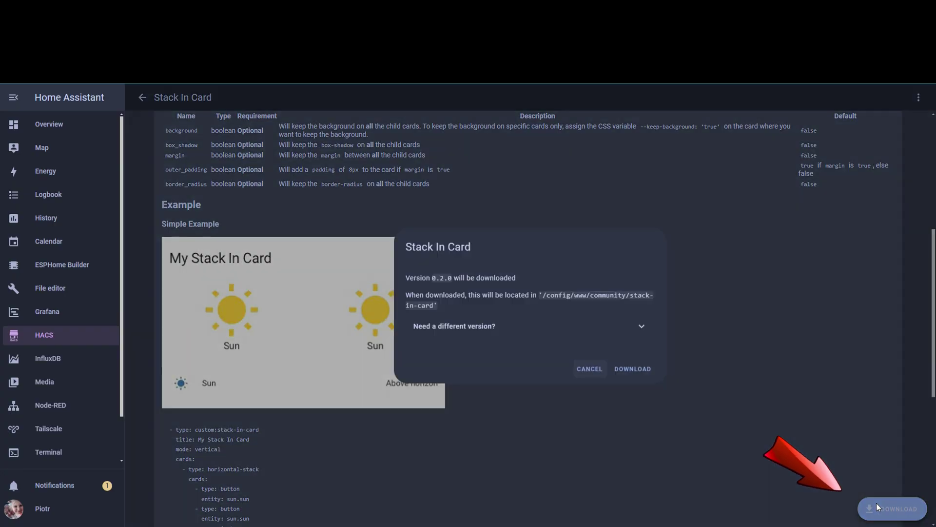
left_click(626, 372)
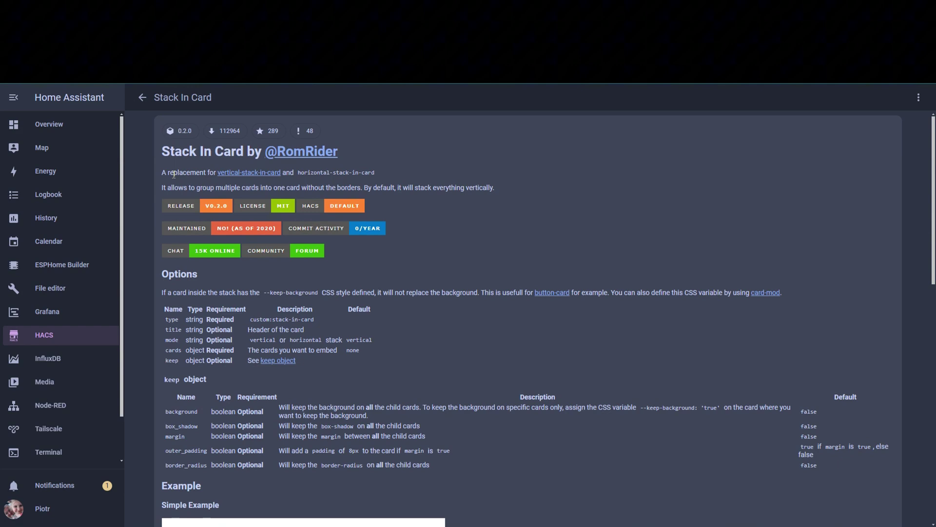
Search the HACS store for 'mini-gr' and open the mini-graph-card repository.
left_click(62, 340)
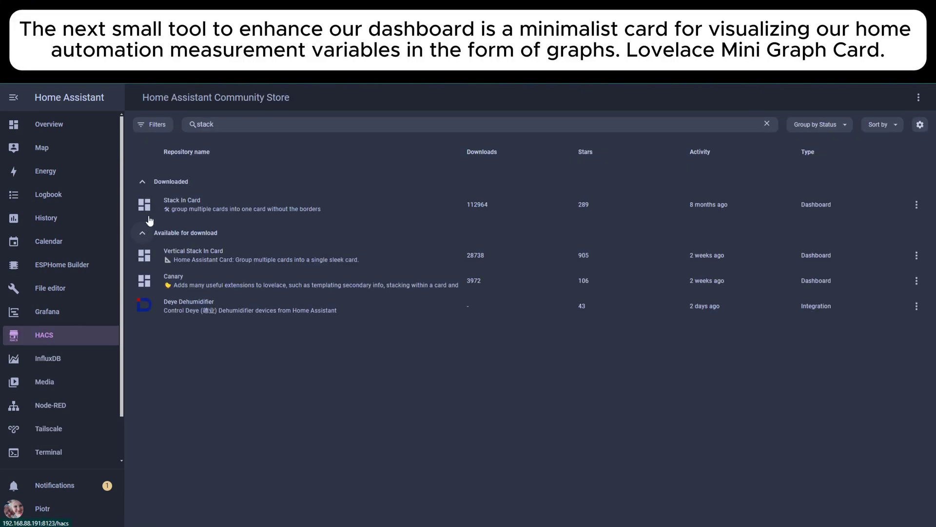
left_click(222, 127)
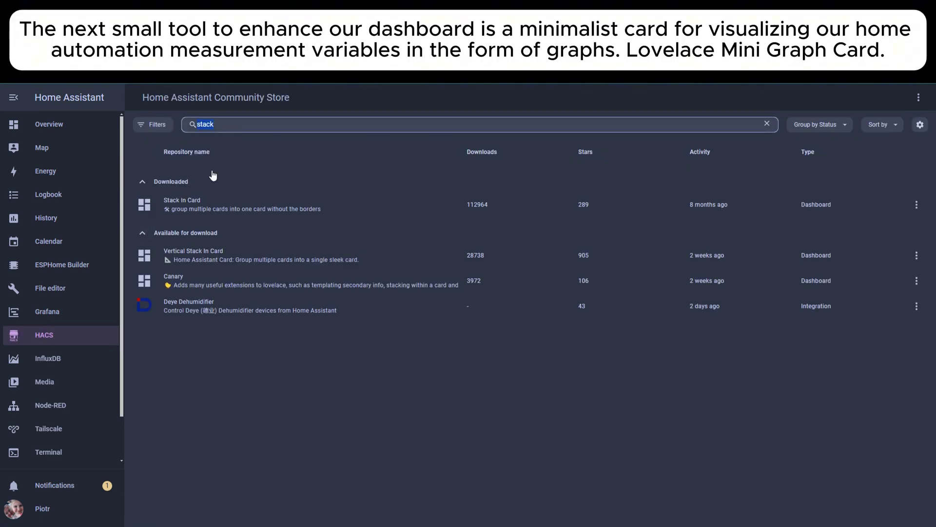
type("mini-f")
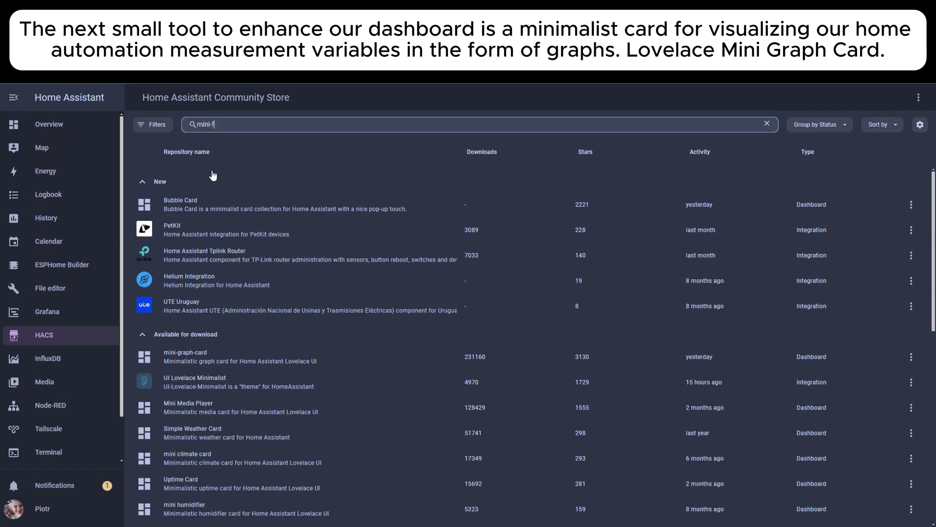
key("BackSpace")
type("gr")
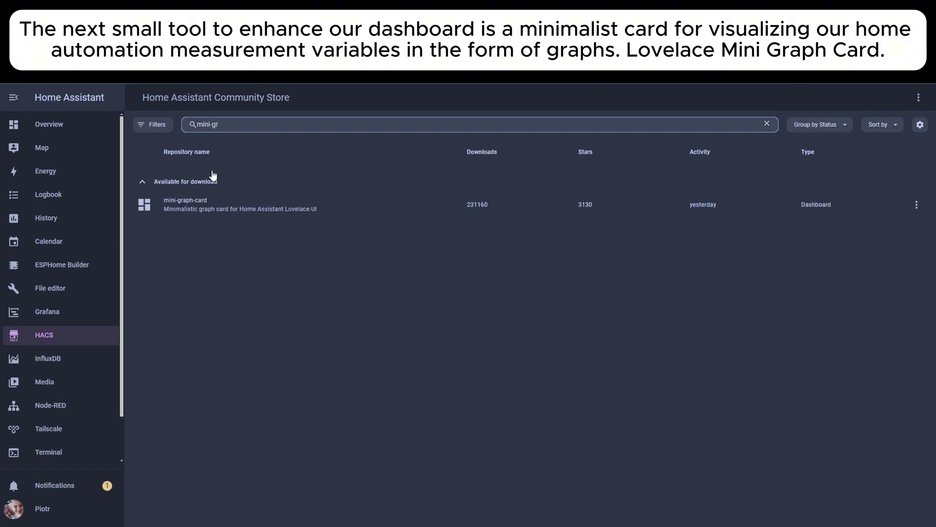
left_click(204, 209)
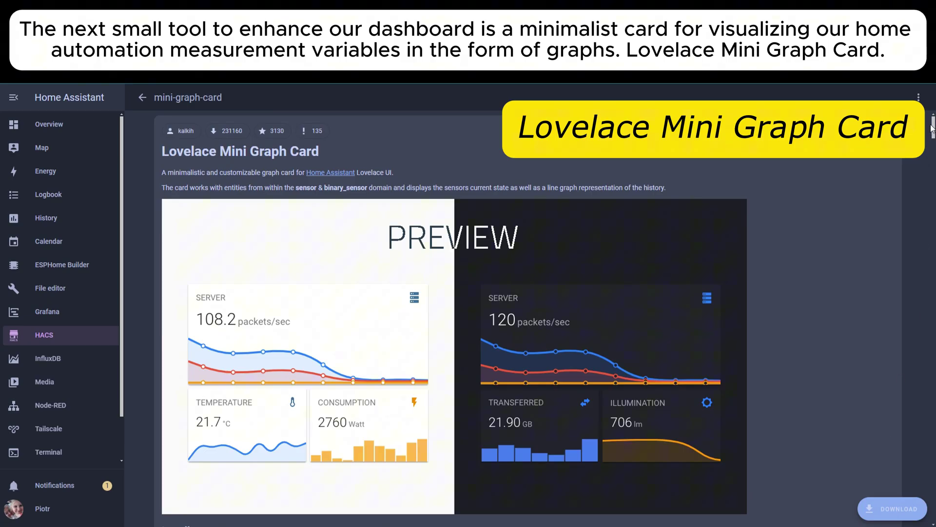
Download mini-graph-card v0.12.1, reload the browser and return to the Overview dashboard.
mouse_move(932, 128)
left_mouse_down()
mouse_move(933, 156)
mouse_move(935, 124)
left_mouse_up()
scroll(528, 317, "up", 2)
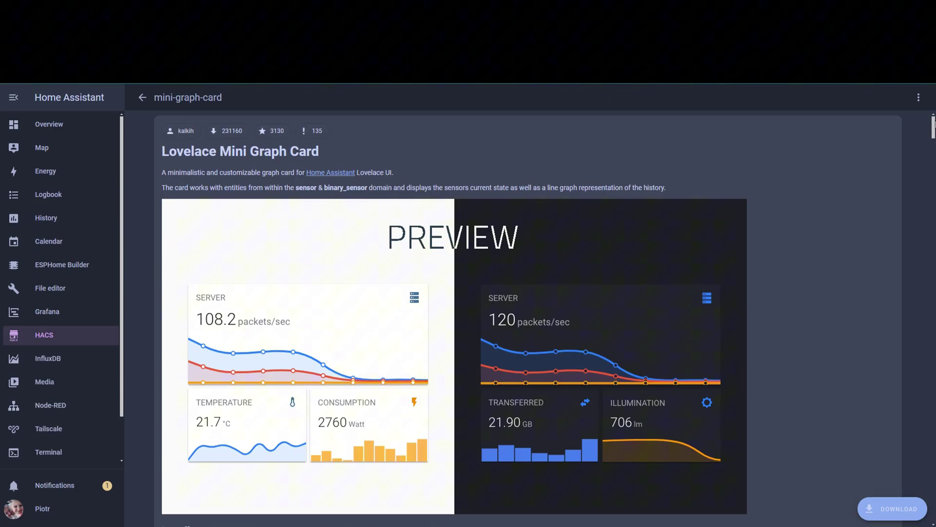
left_click(867, 509)
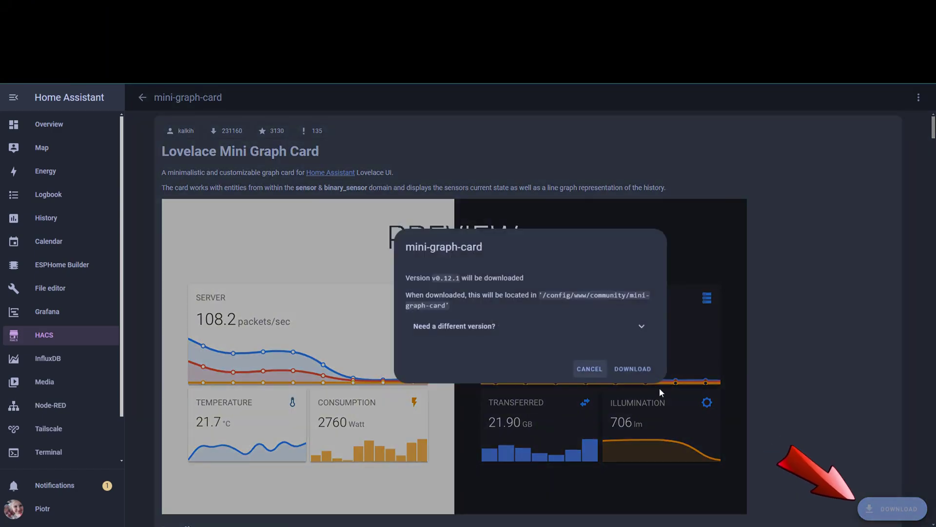
left_click(645, 369)
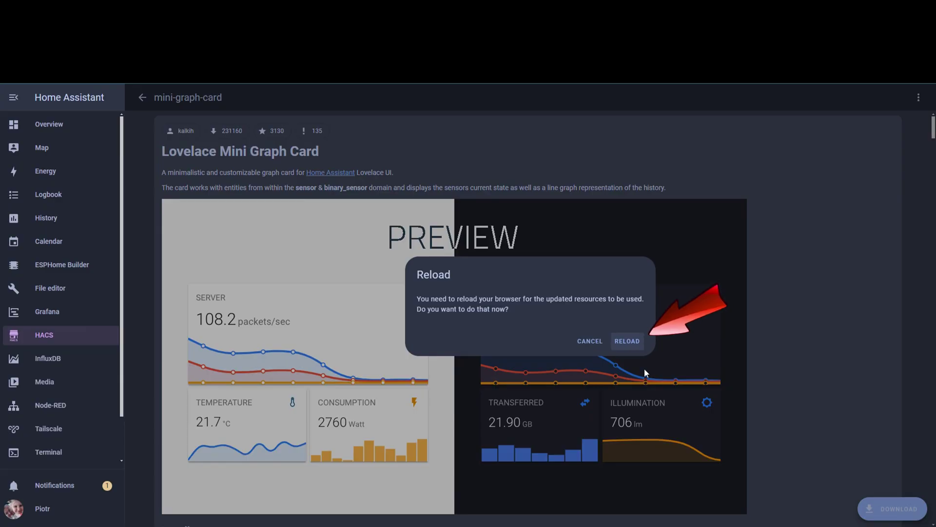
left_click(634, 341)
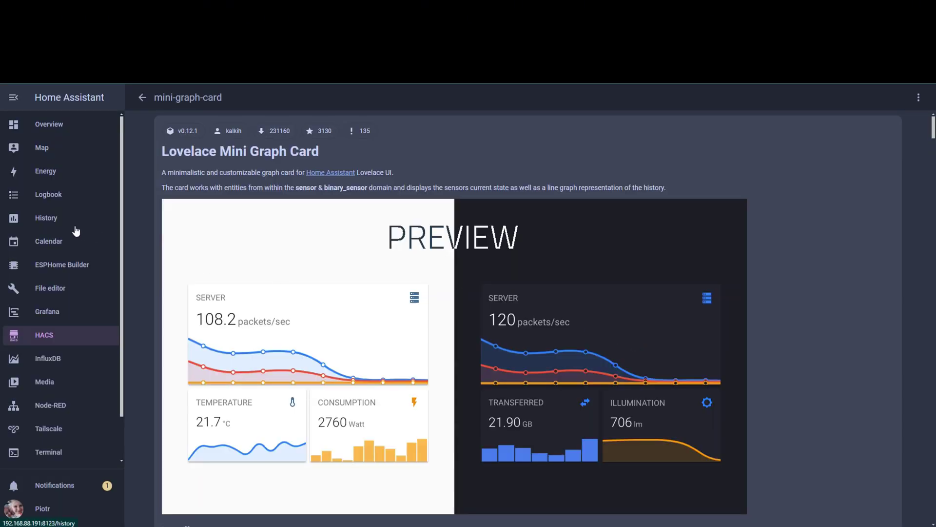
left_click(71, 131)
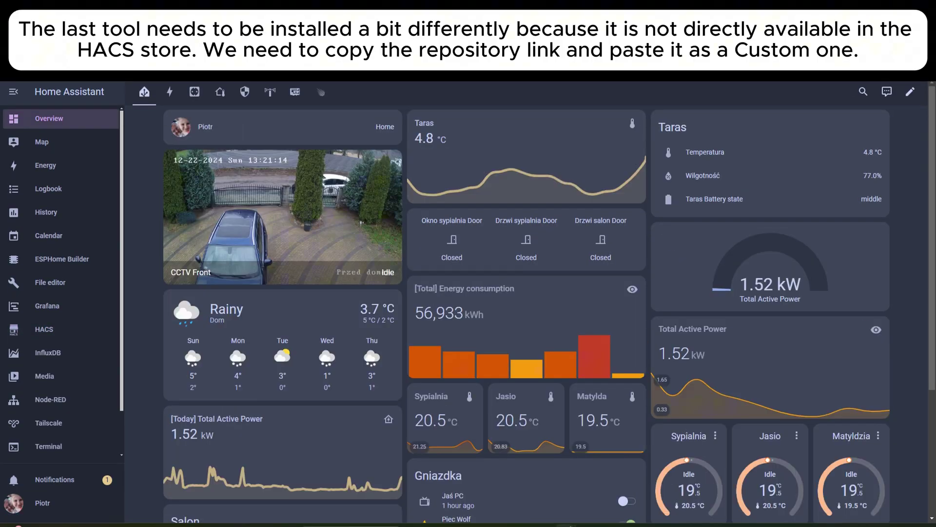
Copy the HTTPS clone URL of the lovelace-tempometer-gauge-card-deprecated GitHub repository.
key("alt+Tab")
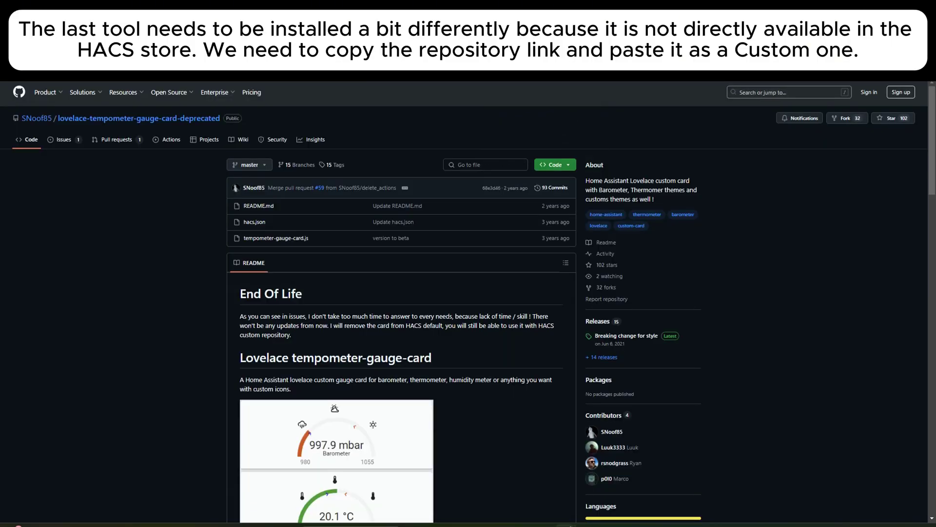
scroll(448, 209, "down", 4)
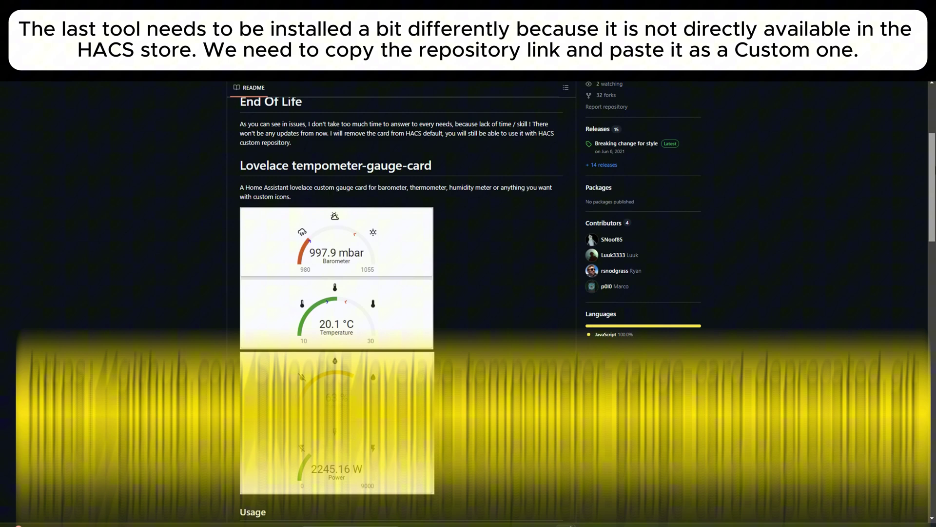
scroll(933, 141, "up", 3)
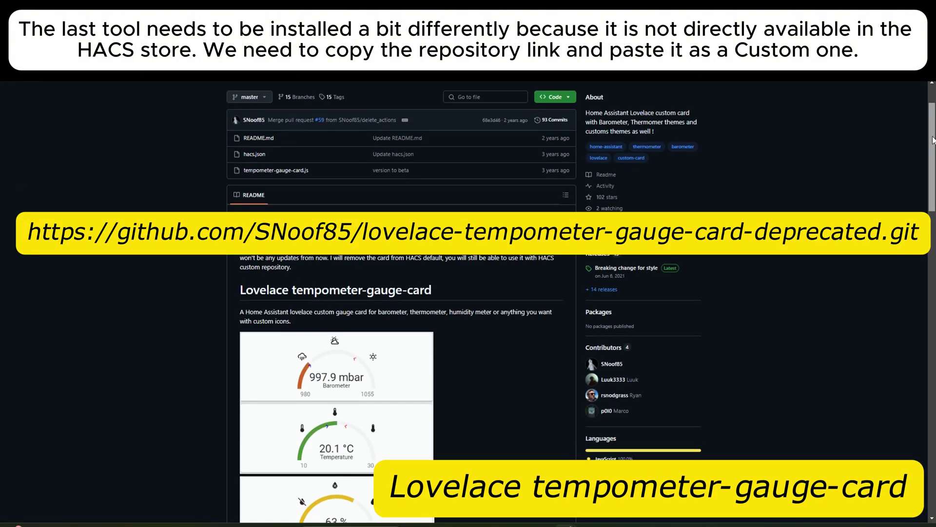
left_click(558, 98)
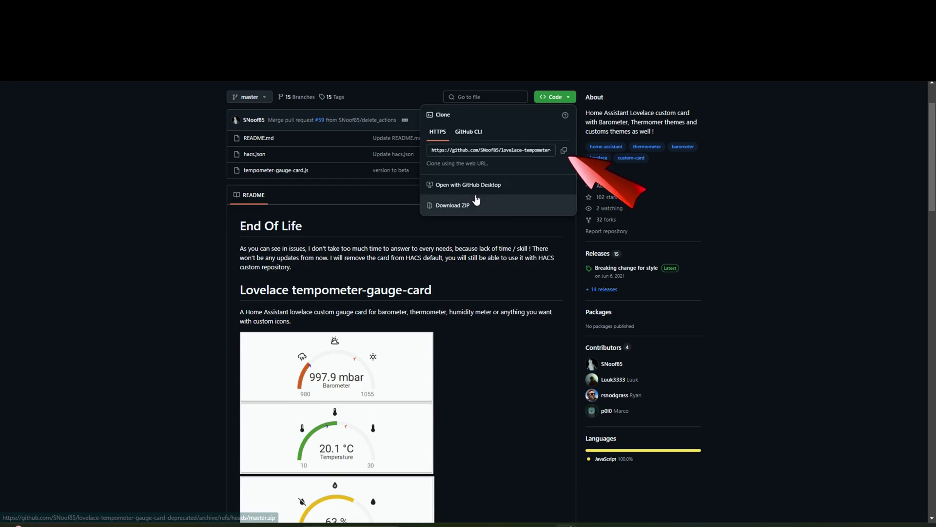
left_click(566, 151)
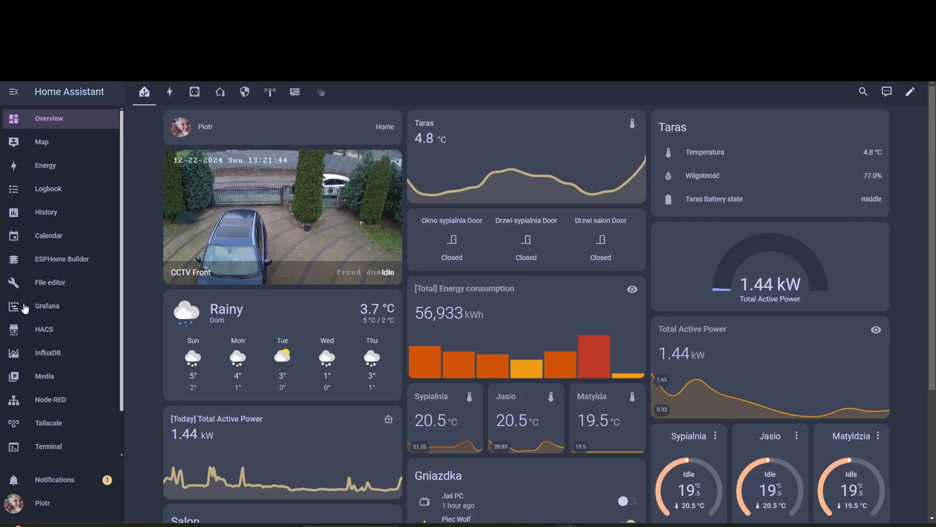
Add the copied tempometer gauge card URL to HACS as a Dashboard-type custom repository.
left_click(41, 329)
left_click(919, 92)
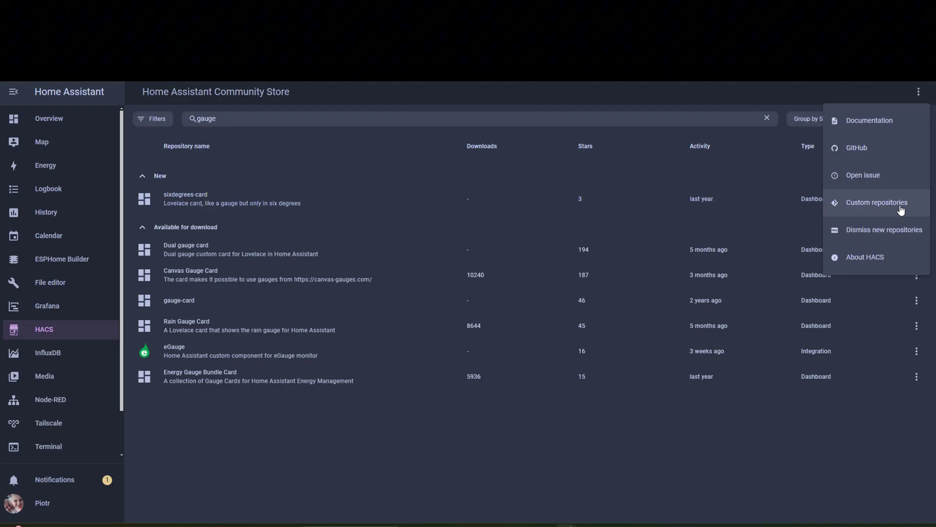
left_click(901, 210)
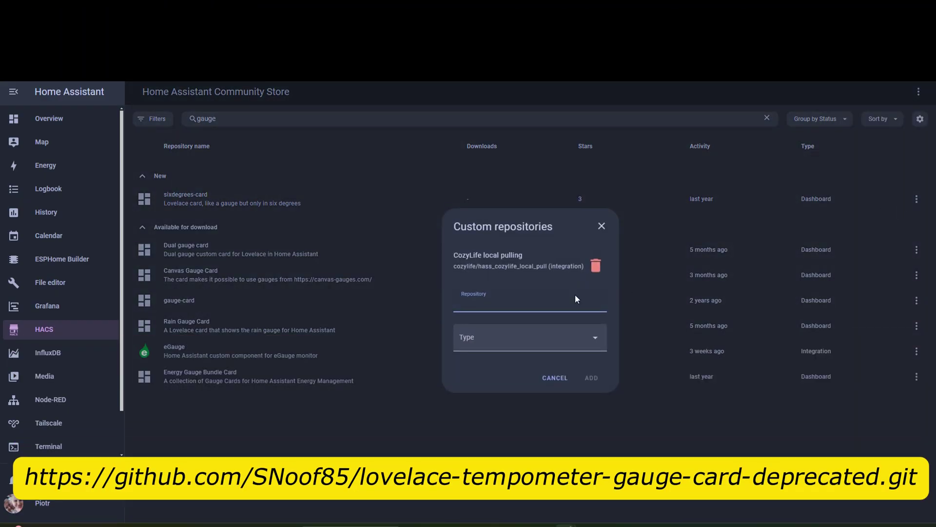
key("ctrl+v")
left_click(567, 338)
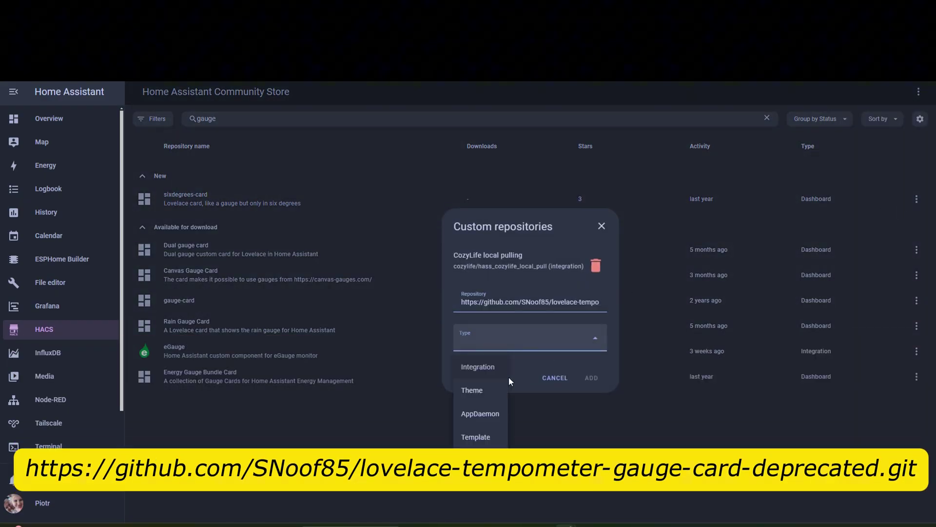
left_click(488, 459)
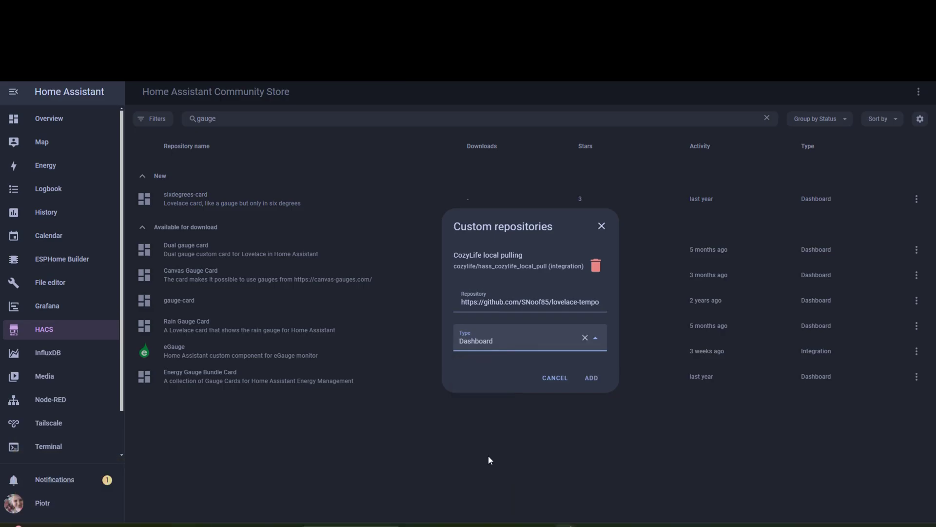
left_click(592, 384)
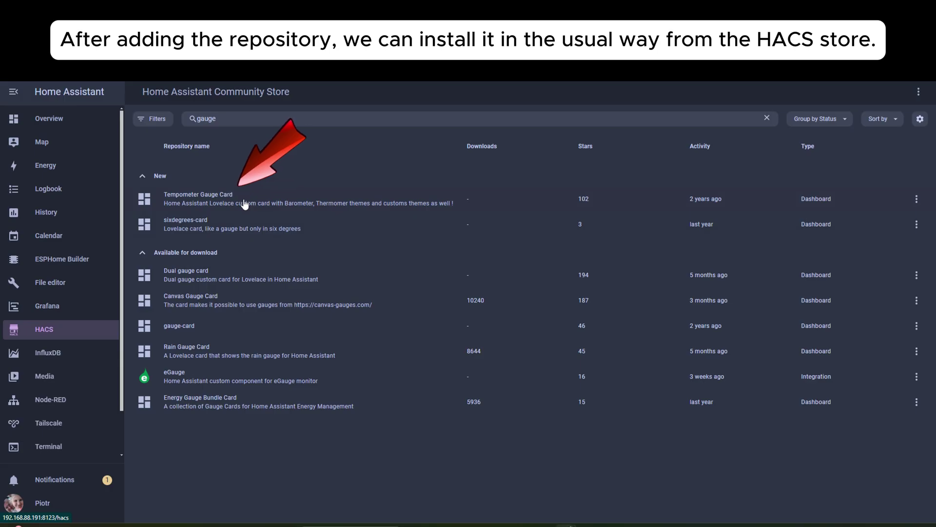
Download Tempometer Gauge Card version 1.40, reload the browser and return to Overview.
left_click(246, 202)
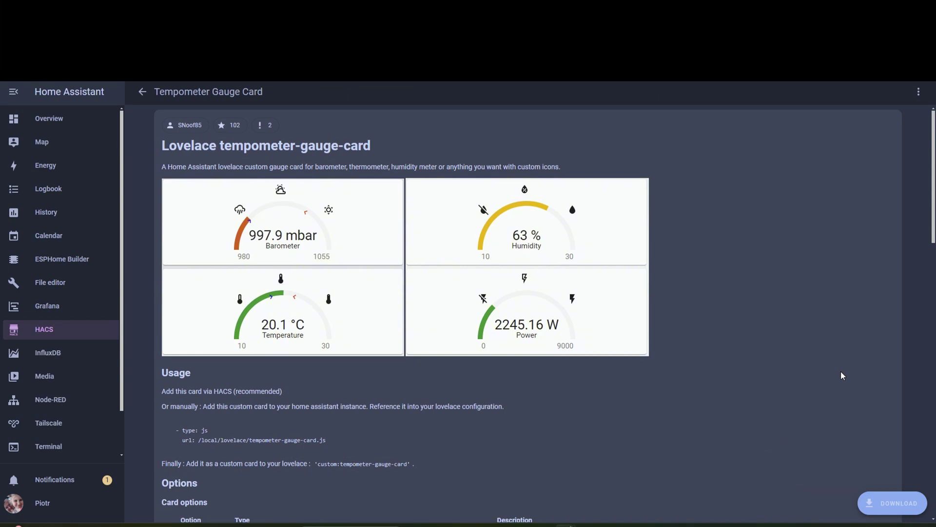
scroll(840, 375, "down", 2)
scroll(840, 376, "up", 2)
left_click(902, 507)
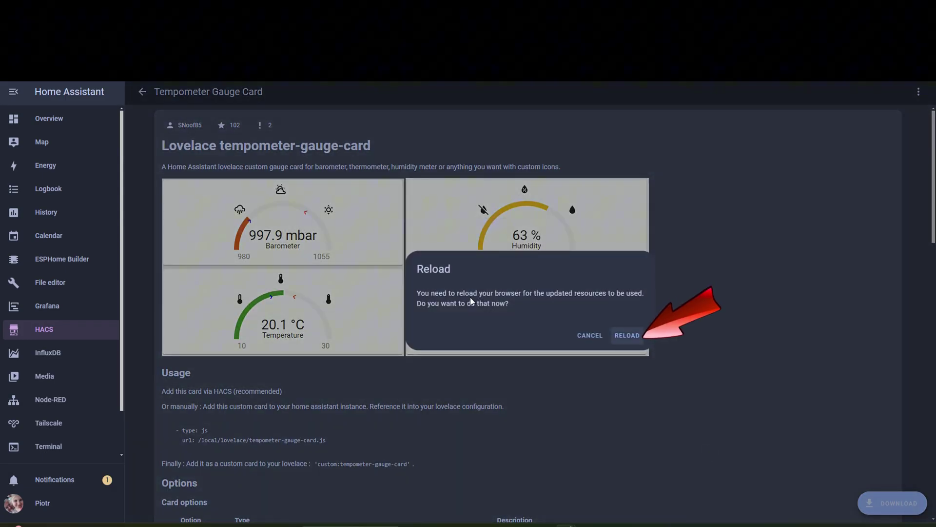
left_click(627, 335)
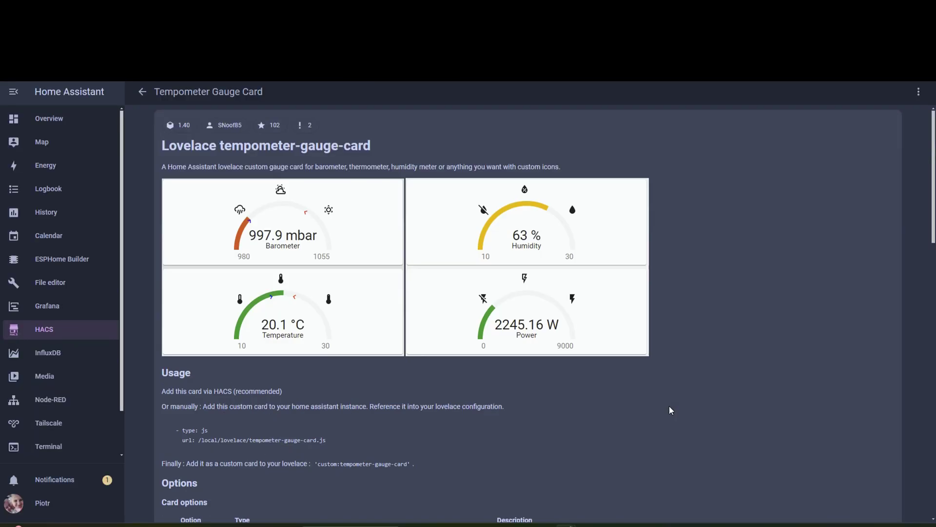
left_click(71, 125)
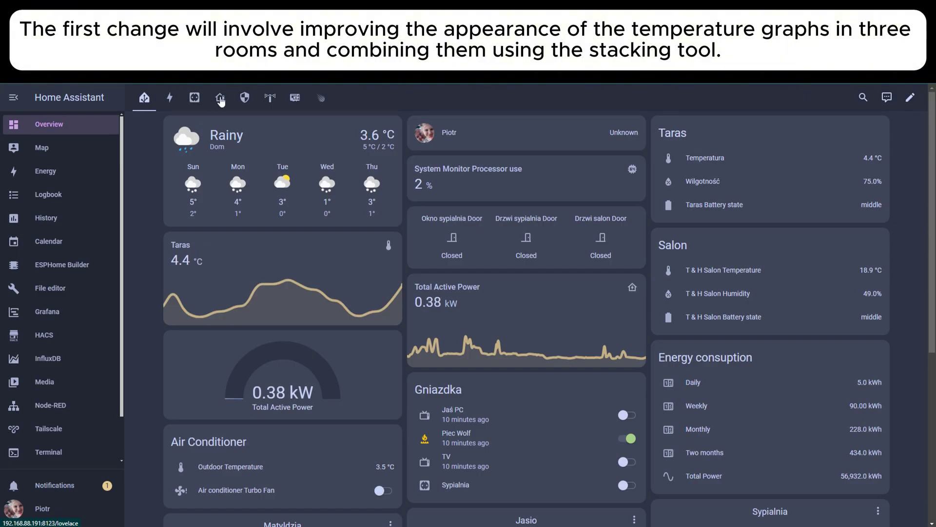
Open the thermostat view with the Sypialnia, Jasio and Matyldzia temperature graph cards.
left_click(220, 99)
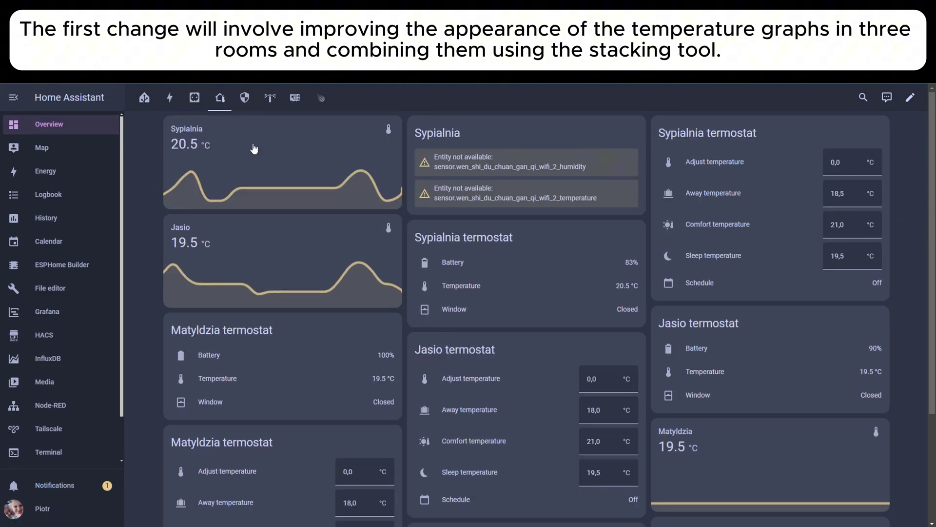
scroll(932, 244, "down", 1)
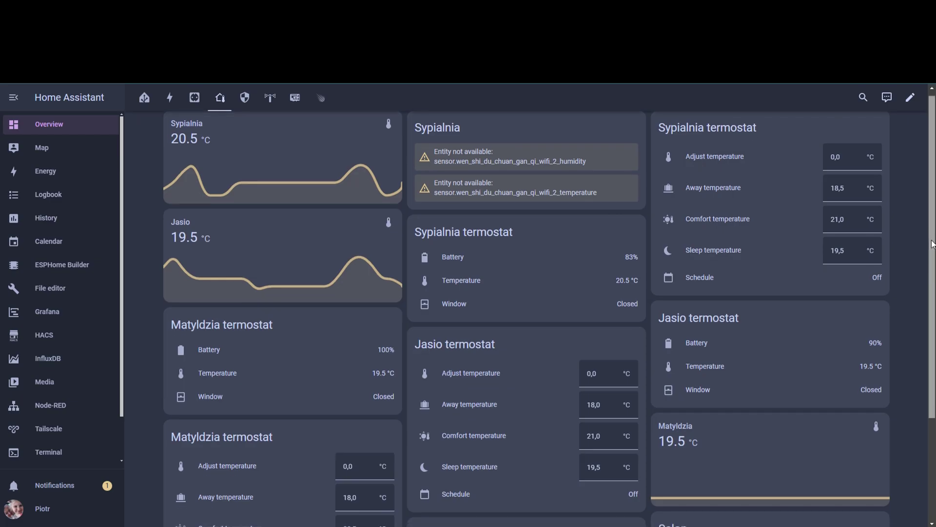
mouse_move(932, 244)
left_mouse_down()
mouse_move(933, 368)
mouse_move(934, 229)
left_mouse_up()
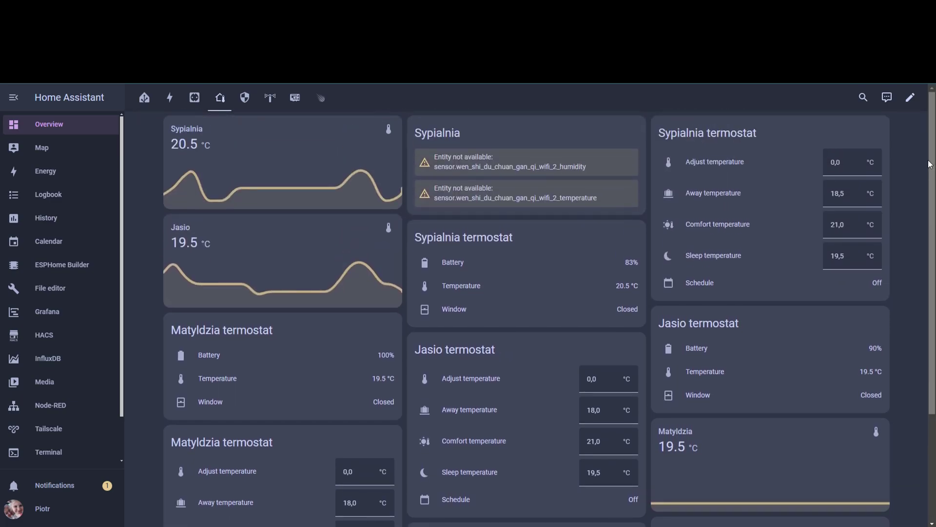
In dashboard edit mode, try the Custom: Mini Graph Card from the card picker, then cancel it.
left_click(910, 97)
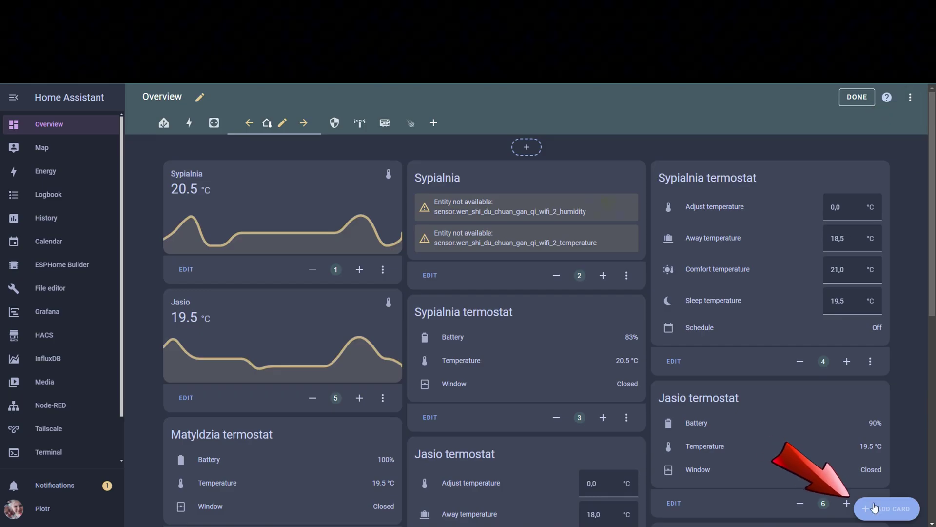
left_click(868, 510)
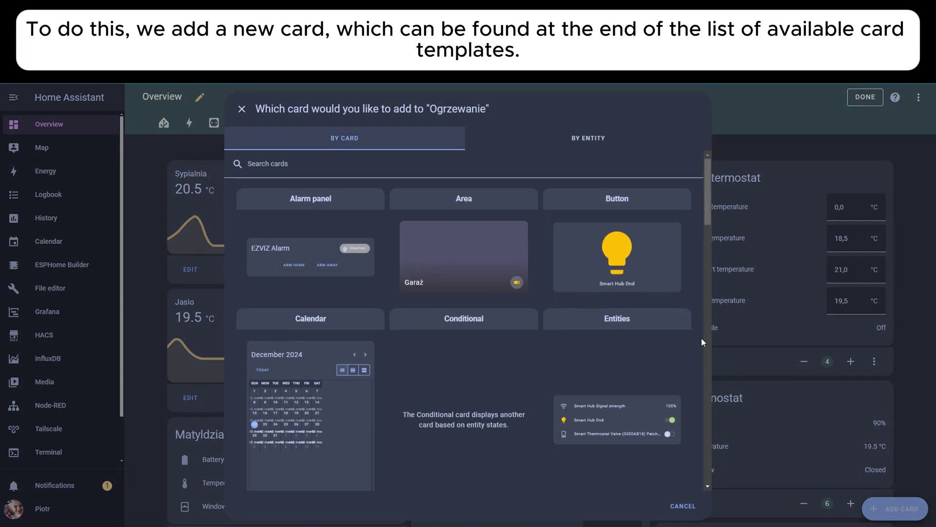
left_click_drag(708, 201, 707, 440)
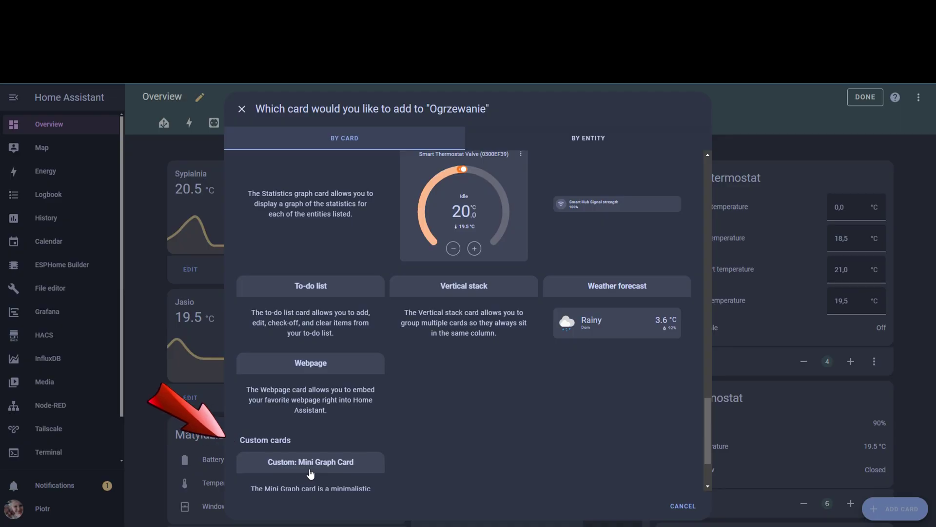
left_click(311, 466)
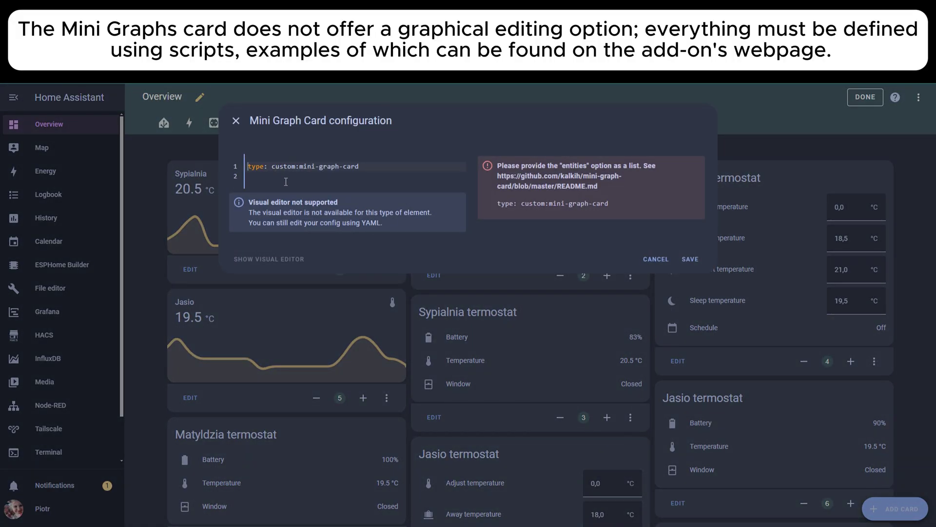
left_click(653, 259)
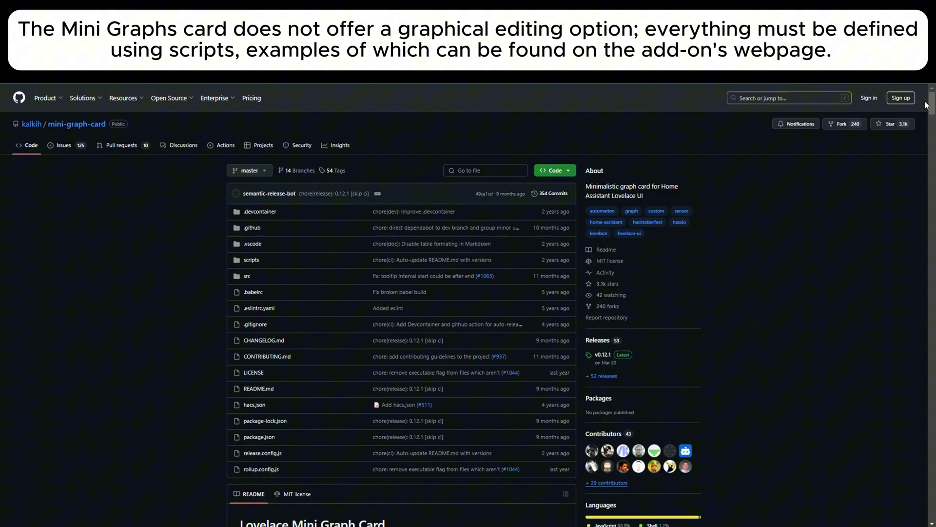
Scroll the mini-graph-card README to Dynamic line color and select its color_thresholds example YAML.
left_click_drag(933, 102, 933, 376)
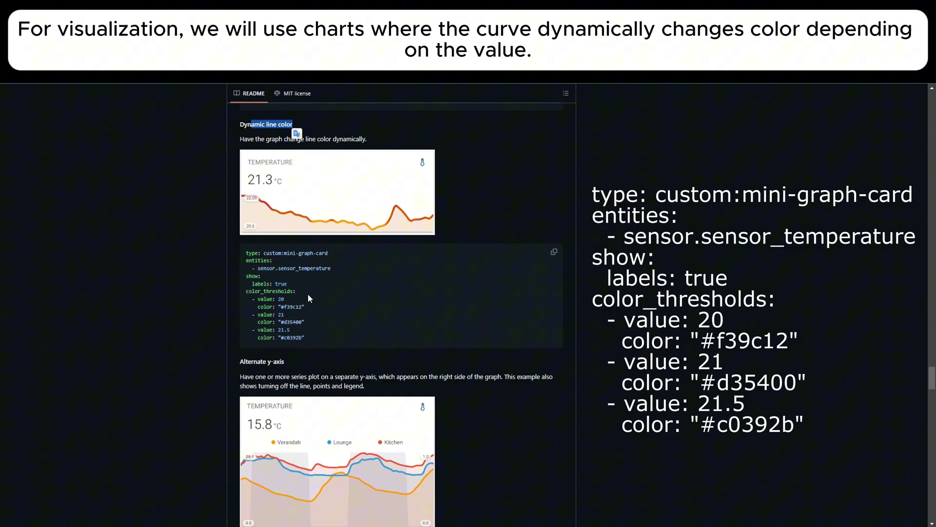
left_click_drag(312, 338, 243, 253)
key("ctrl+c")
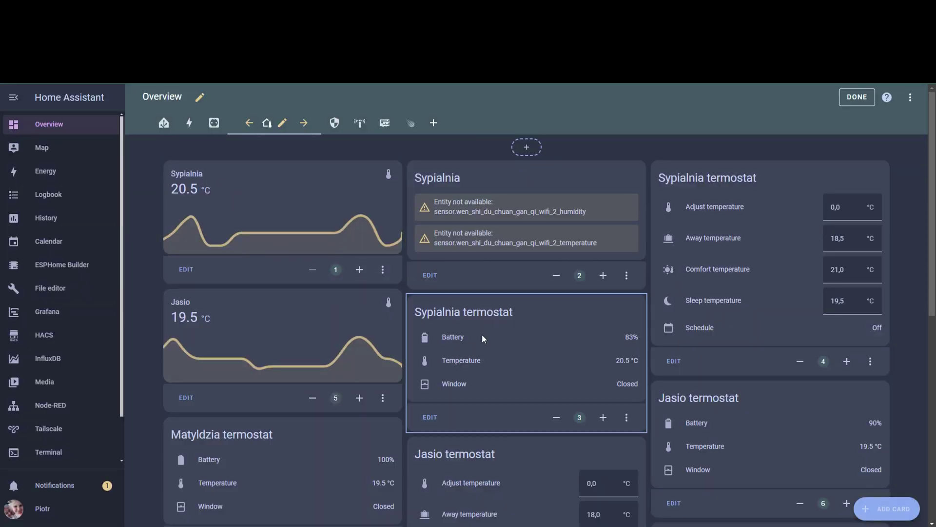
Add a Mini Graph Card from the pasted colour-threshold YAML using sensor.smart_thermostat_0300936c_temperature, and save it.
left_click(872, 516)
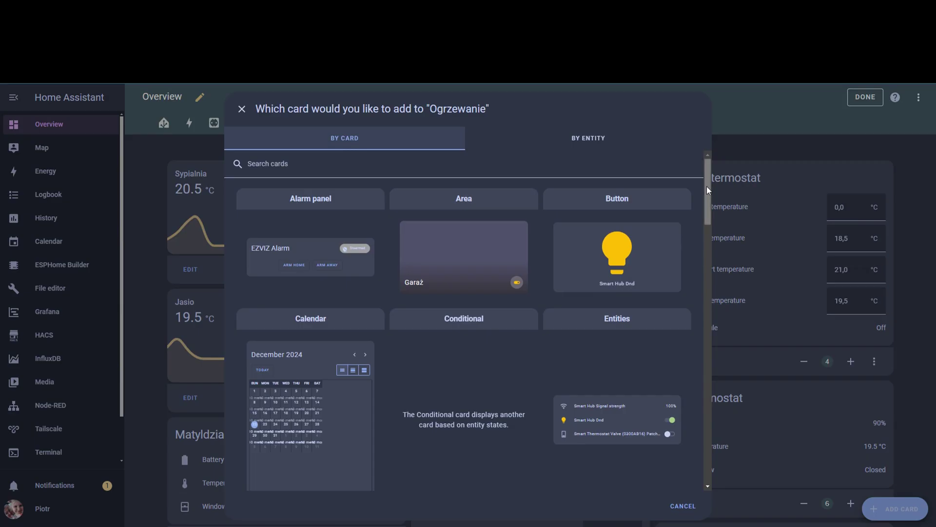
left_click_drag(707, 186, 726, 481)
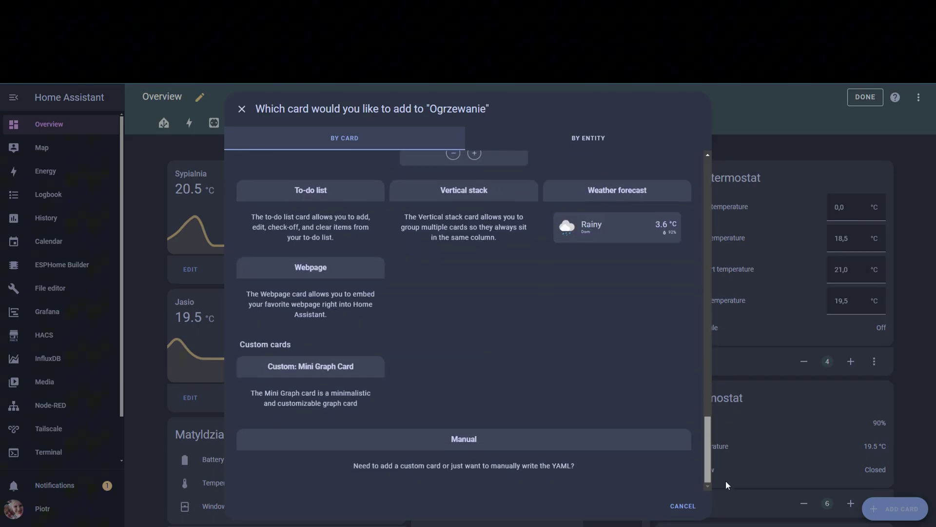
left_click(341, 368)
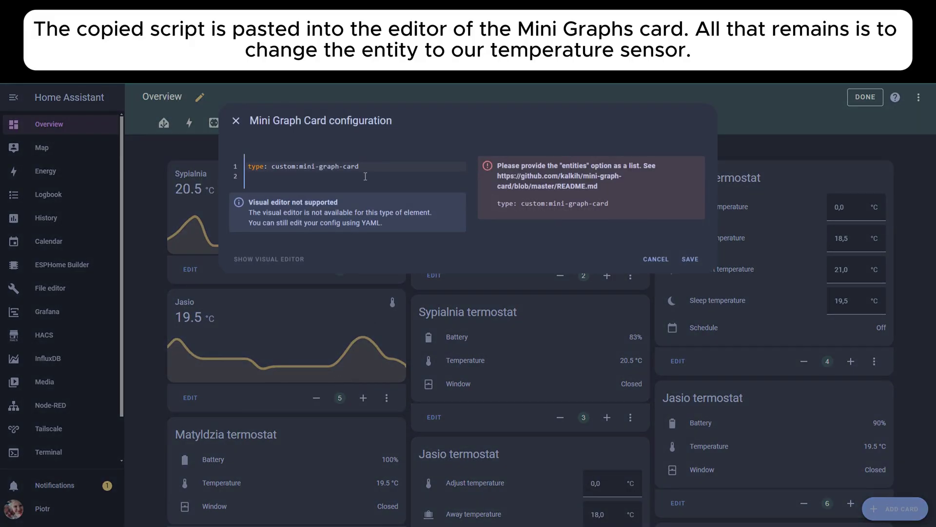
key("ctrl+a")
key("ctrl+v")
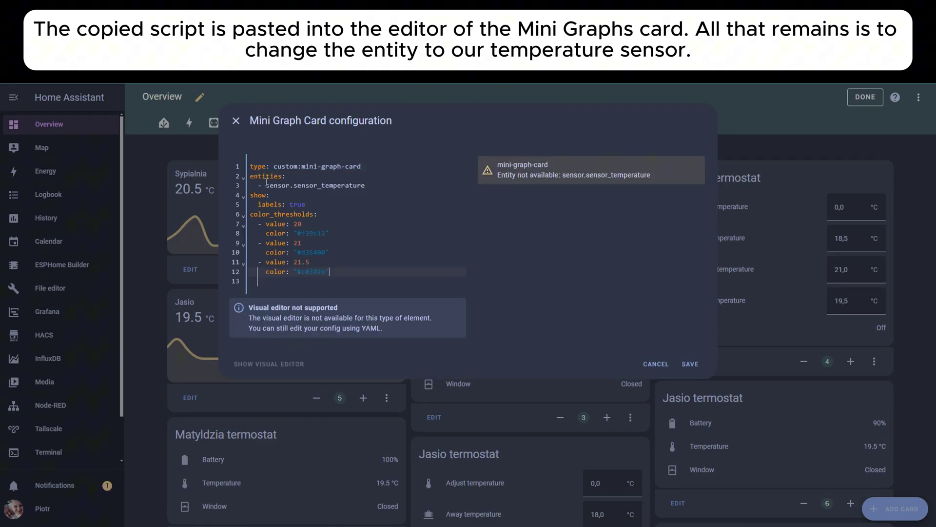
left_click(303, 186)
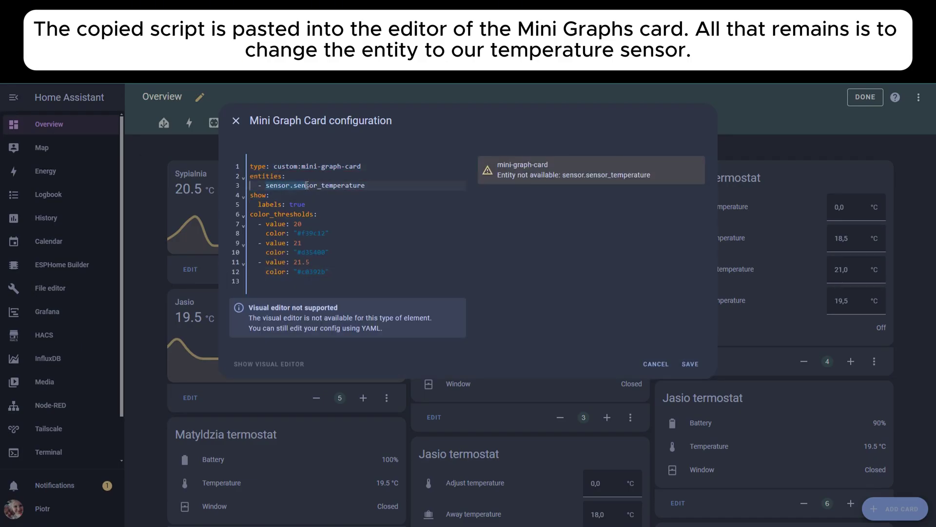
left_click(435, 185)
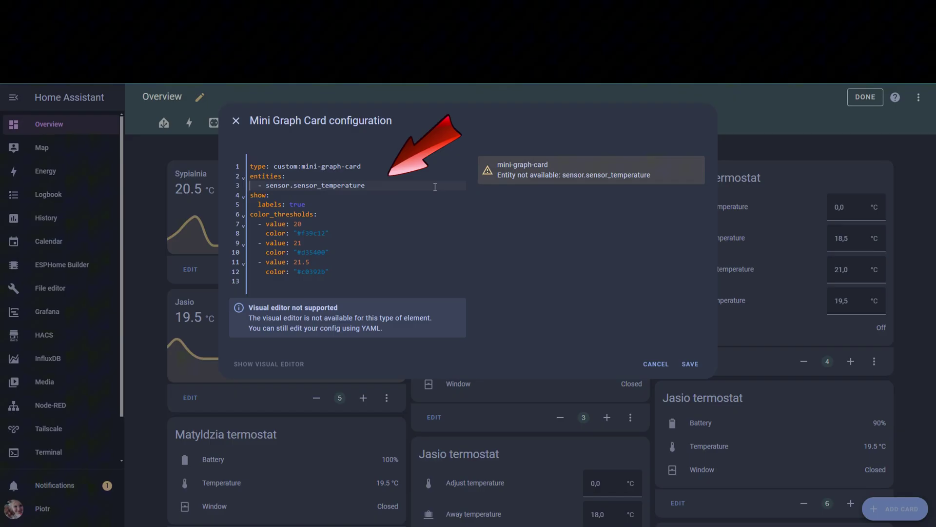
key("BackSpace")
key("BackSpace")
key("BackSpace")
key("BackSpace")
key("BackSpace")
key("BackSpace")
key("BackSpace")
key("BackSpace")
key("BackSpace")
key("BackSpace")
key("BackSpace")
key("BackSpace")
key("BackSpace")
key("BackSpace")
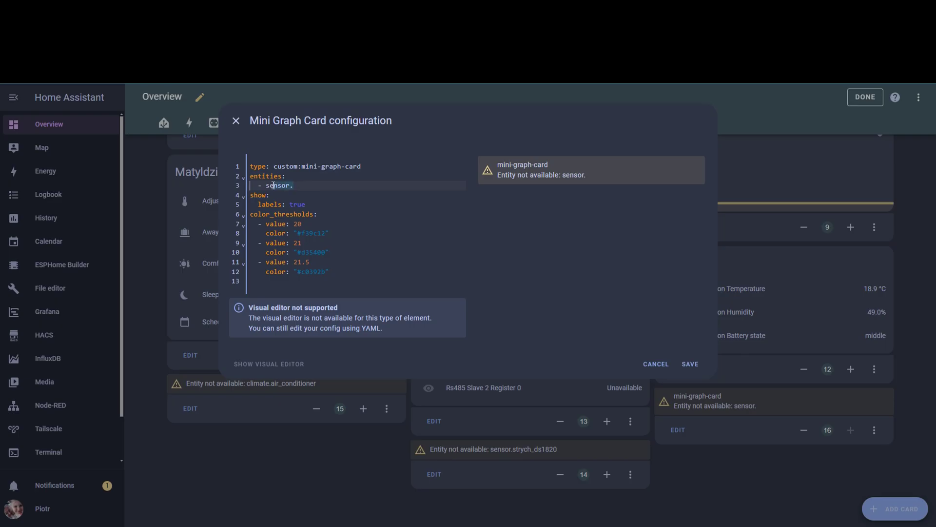
type("smart_thermostat_0300936c_temperature")
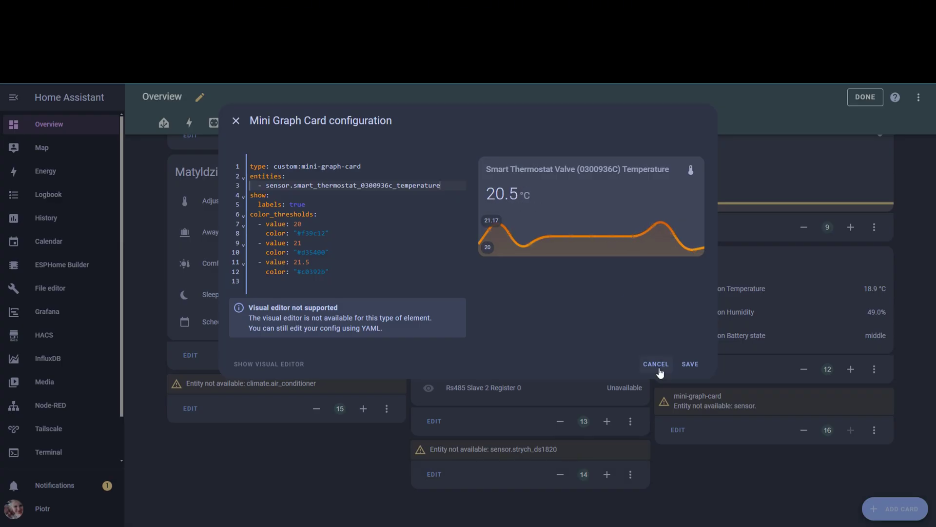
left_click(697, 365)
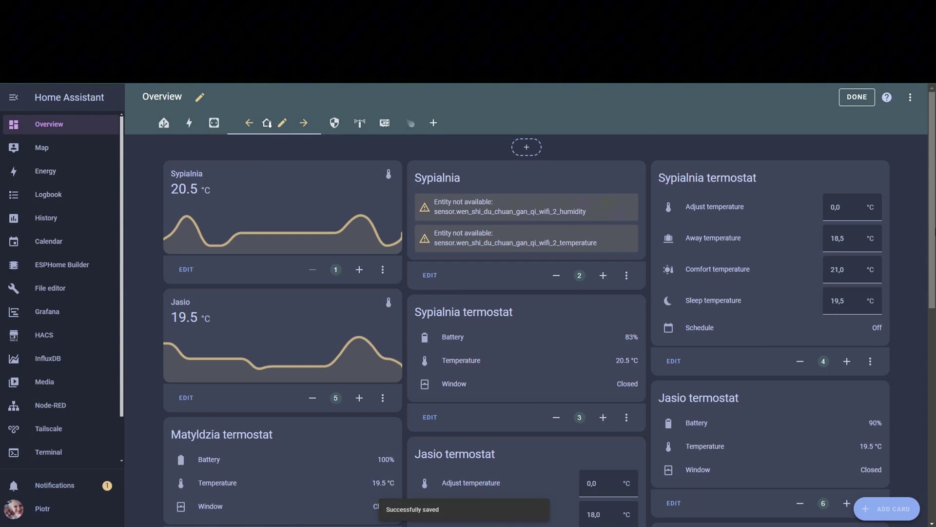
Check the Jasio card's YAML and copy its temperature entity id without changing the card.
left_click_drag(933, 215, 932, 263)
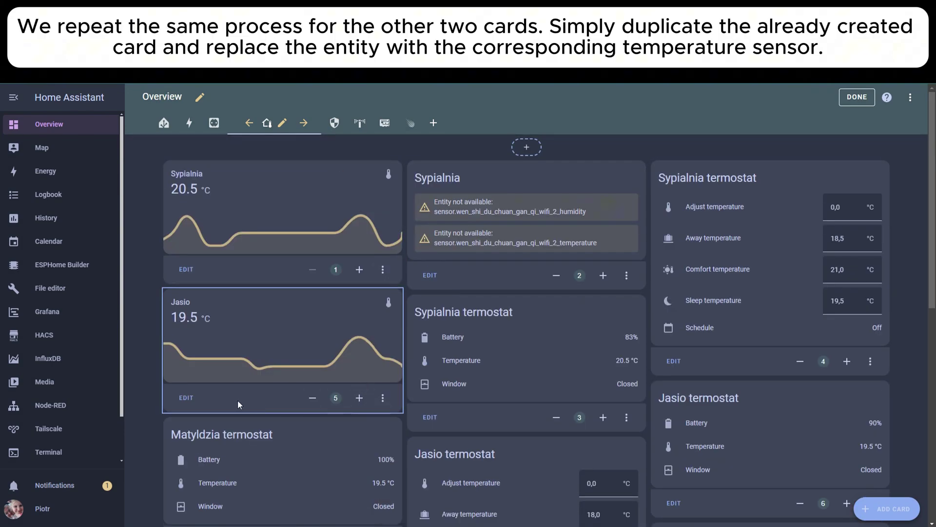
left_click(185, 396)
left_click(266, 430)
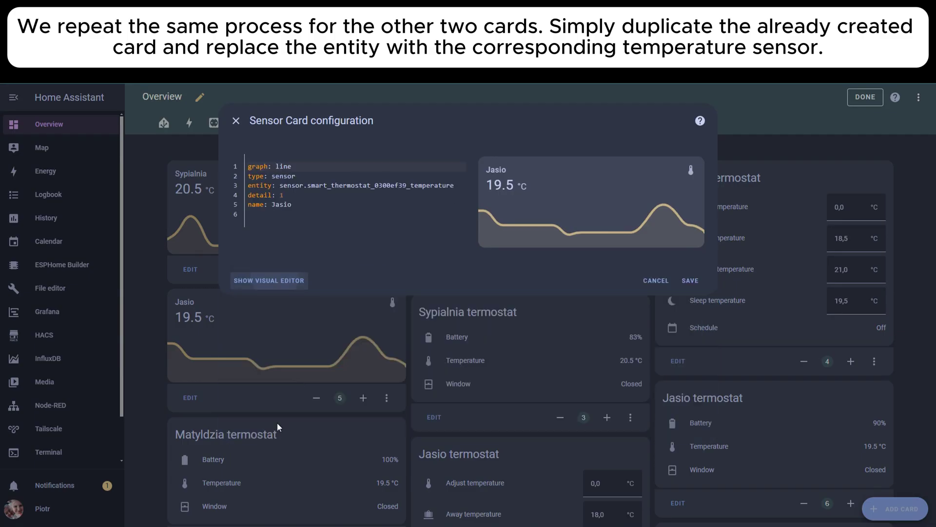
left_click_drag(279, 185, 459, 187)
key("ctrl+c")
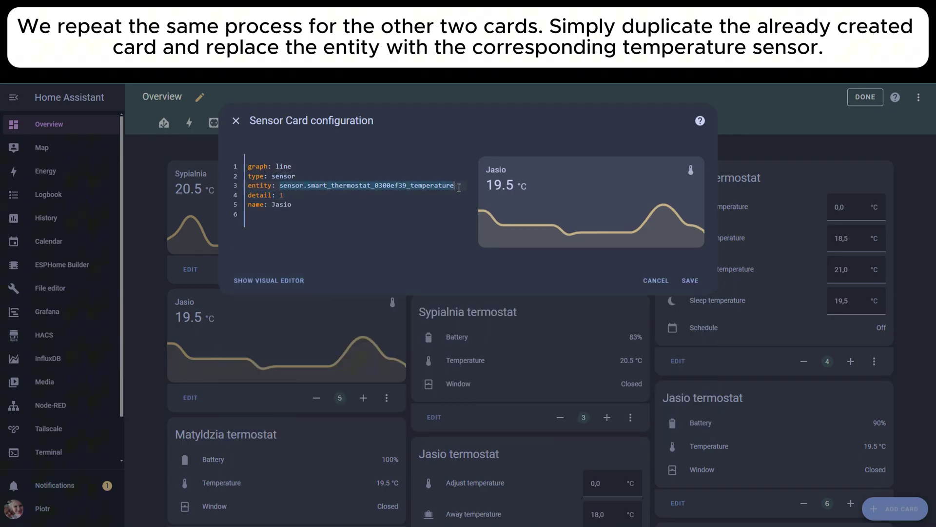
left_click(655, 280)
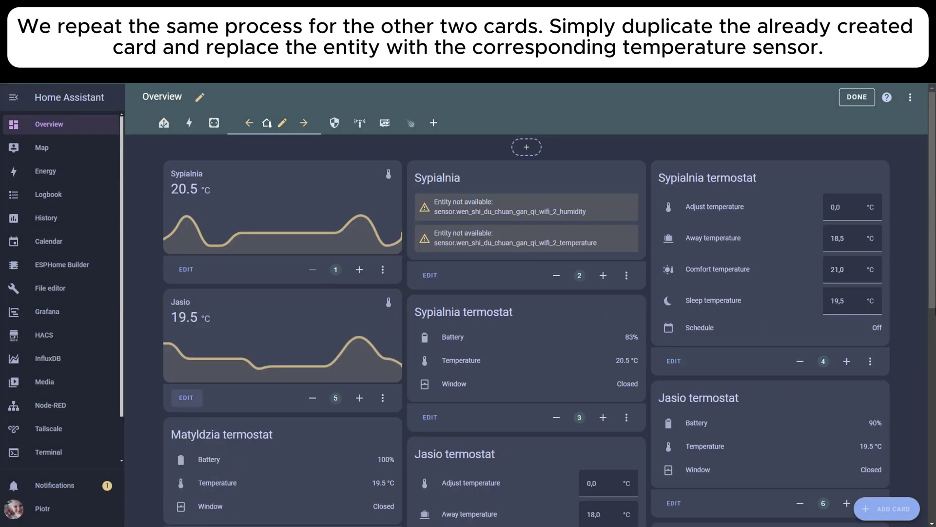
Duplicate the mini graph card, switch its entity to the 0300ef39 temperature sensor, and save it.
left_click_drag(933, 205, 932, 415)
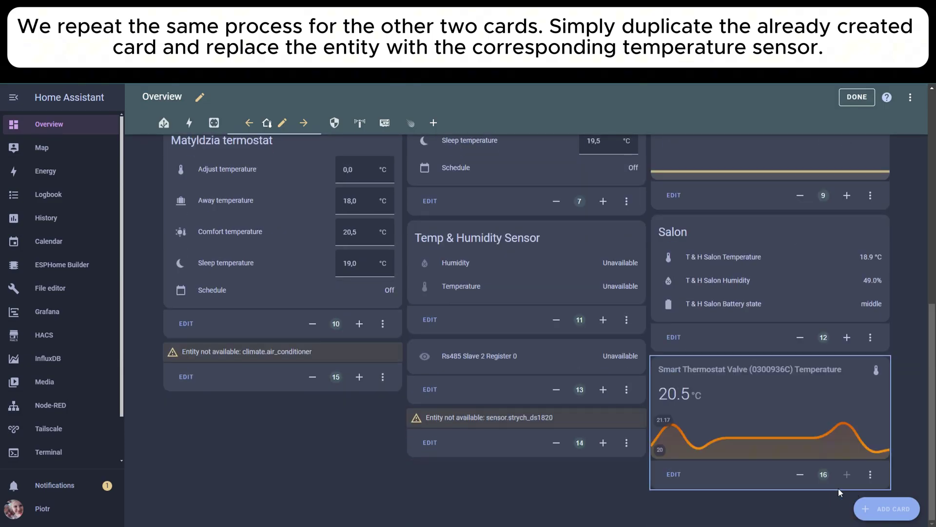
left_click(870, 474)
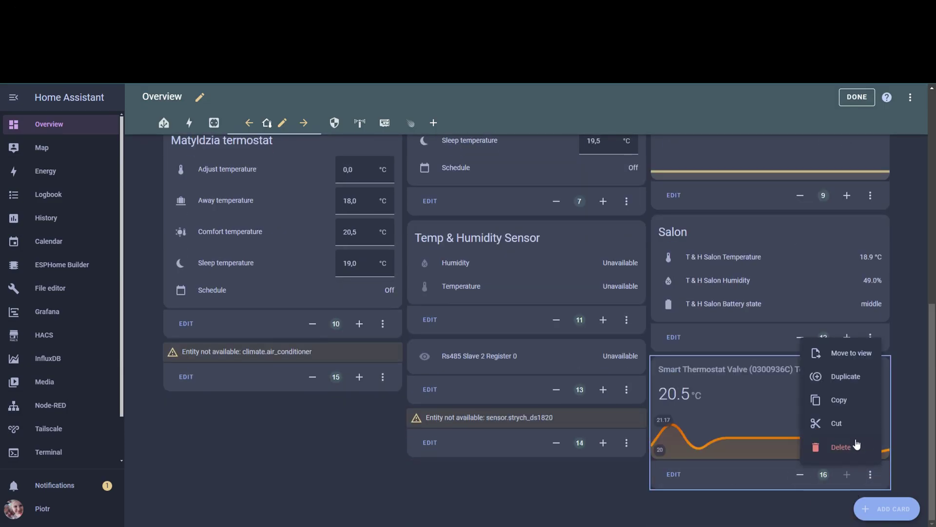
left_click(847, 378)
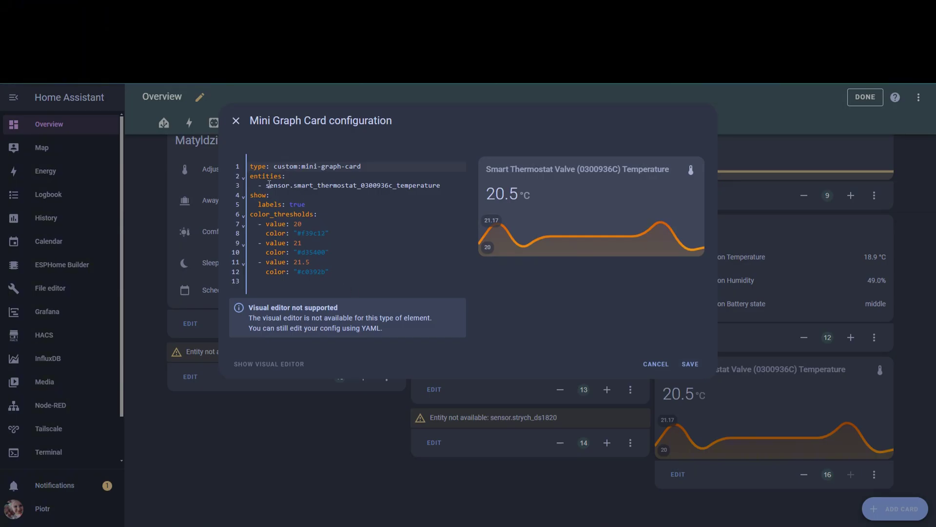
left_click_drag(267, 185, 399, 186)
key("ctrl+v")
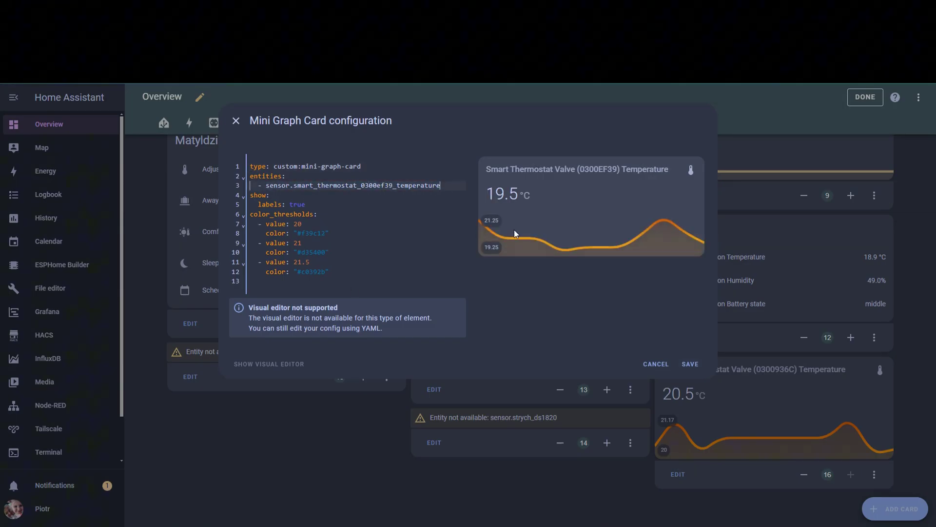
left_click(693, 371)
Check the Matyldzia card's YAML and copy its temperature entity id without changing the card.
scroll(367, 377, "down", 3)
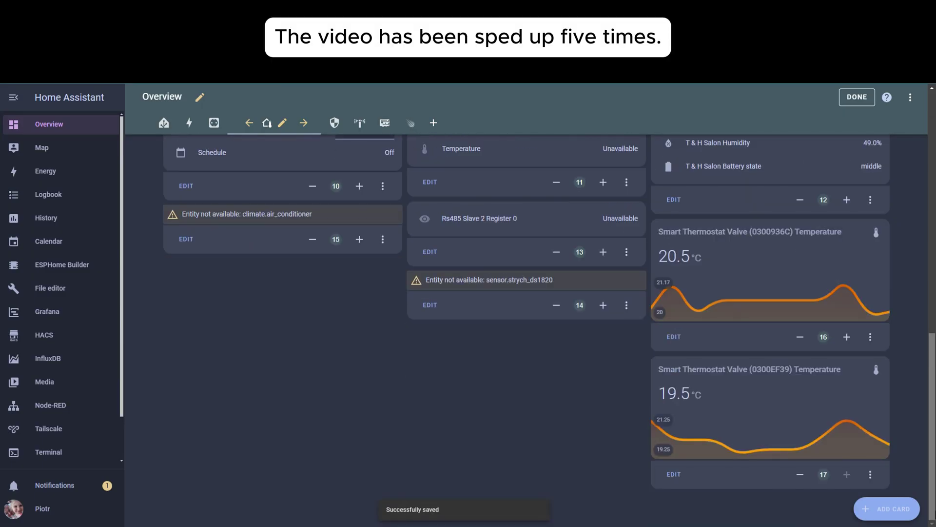
scroll(367, 377, "up", 5)
left_click(678, 357)
left_click(270, 488)
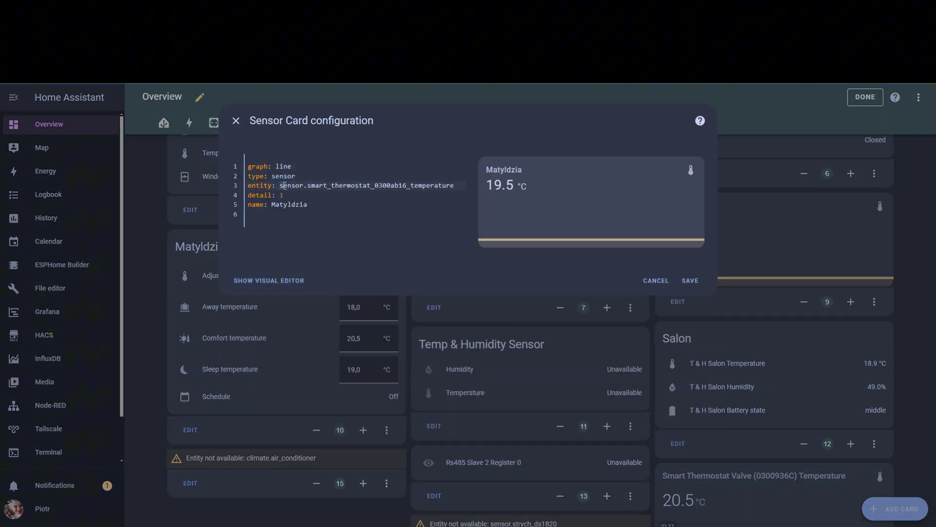
left_click_drag(279, 185, 454, 185)
key("ctrl+c")
left_click(656, 280)
Make another mini graph card copy for the 0300ab16 temperature sensor, save it, and finish editing.
scroll(655, 341, "down", 5)
left_click(673, 472)
left_click_drag(266, 185, 440, 186)
key("ctrl+v")
left_click(690, 364)
left_click(866, 96)
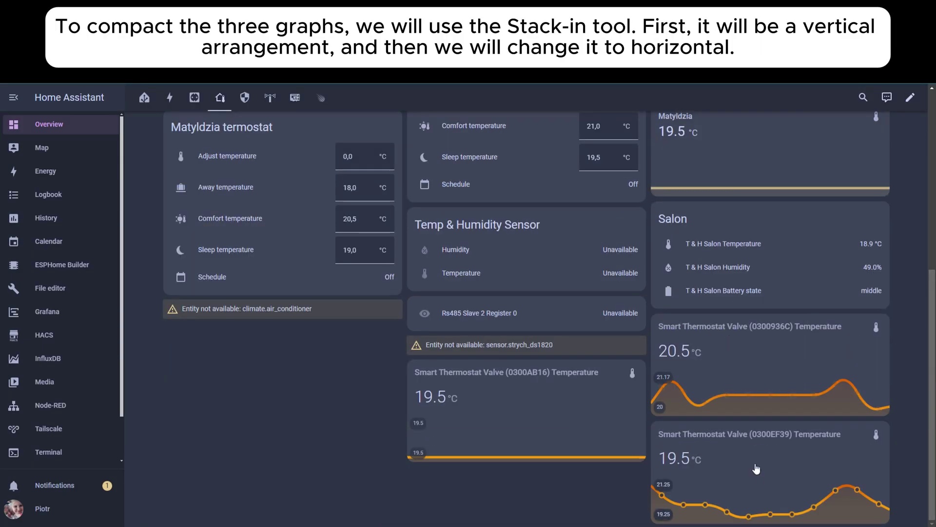
Add a Vertical stack card containing an empty Custom: Mini Graph Card and save it.
left_click(909, 99)
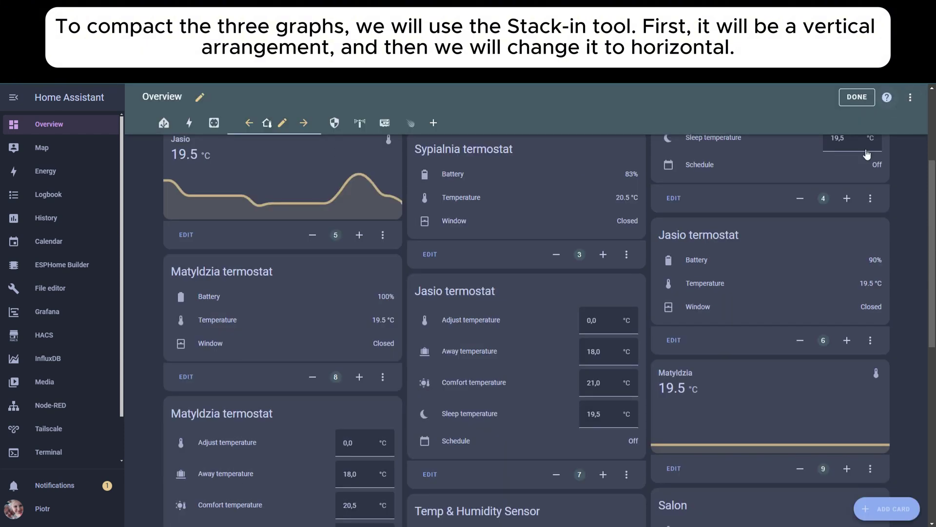
left_click(895, 508)
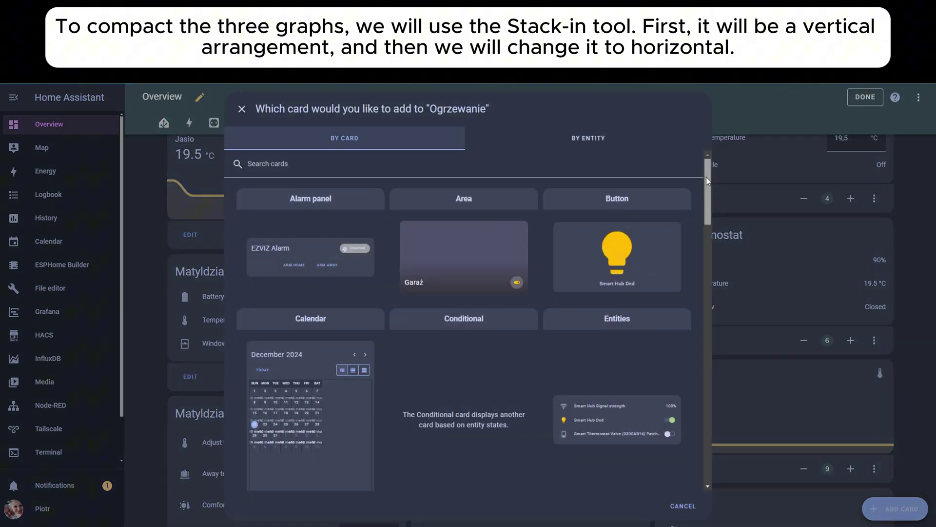
mouse_move(706, 177)
left_mouse_down()
mouse_move(703, 362)
mouse_move(712, 400)
mouse_move(703, 398)
left_mouse_up()
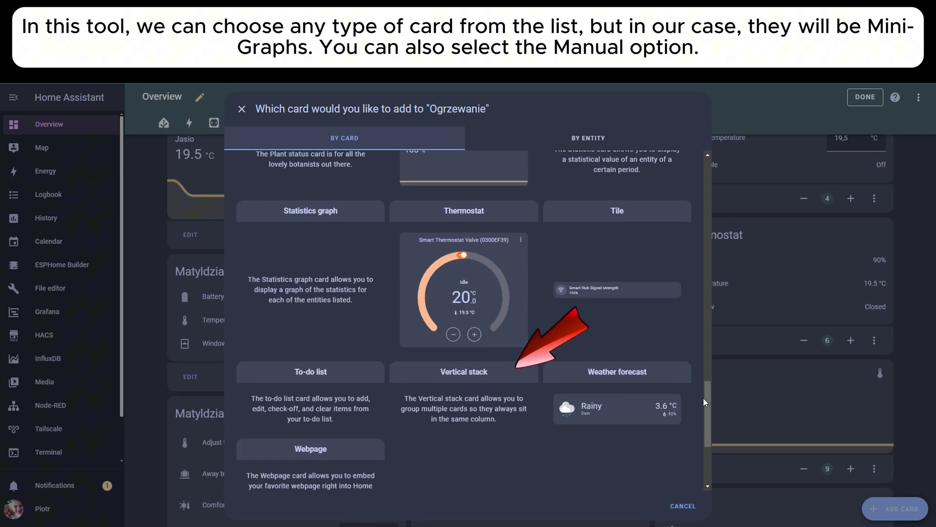
left_click(470, 375)
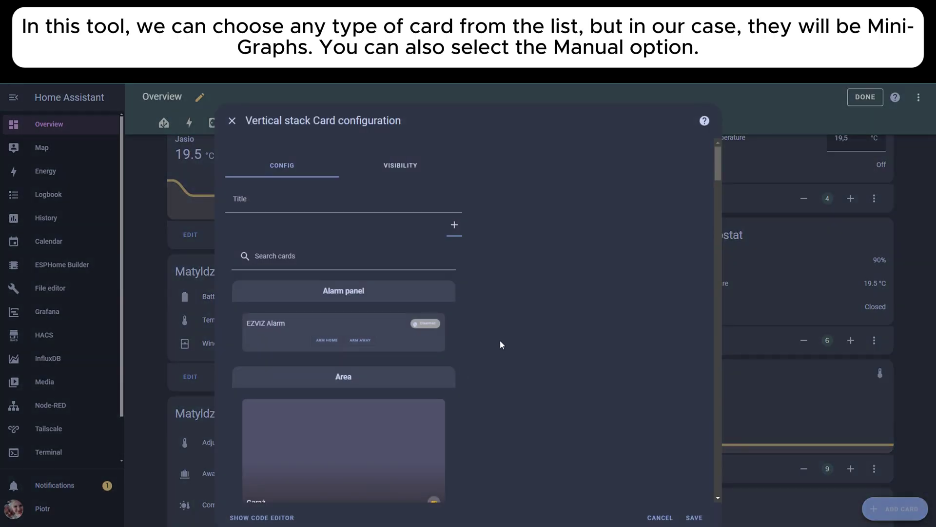
scroll(522, 326, "down", 6)
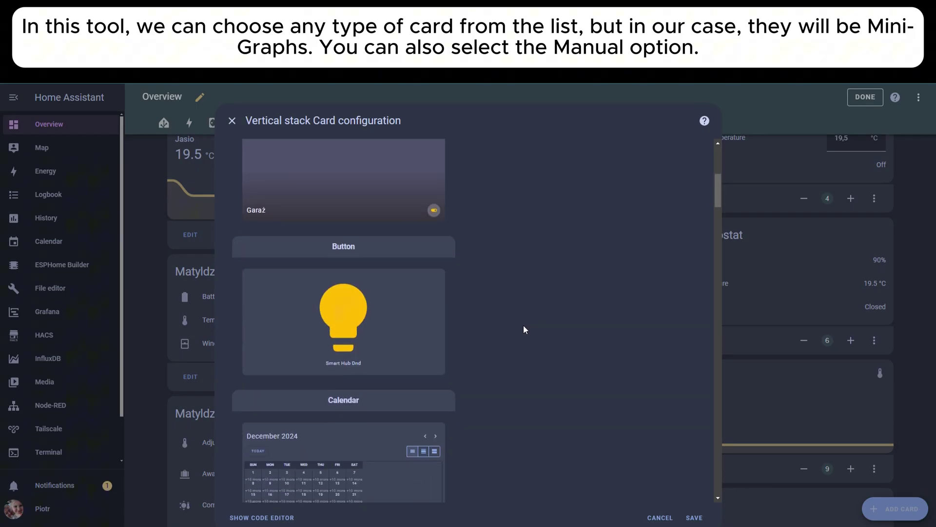
scroll(523, 326, "down", 7)
left_click_drag(717, 222, 715, 478)
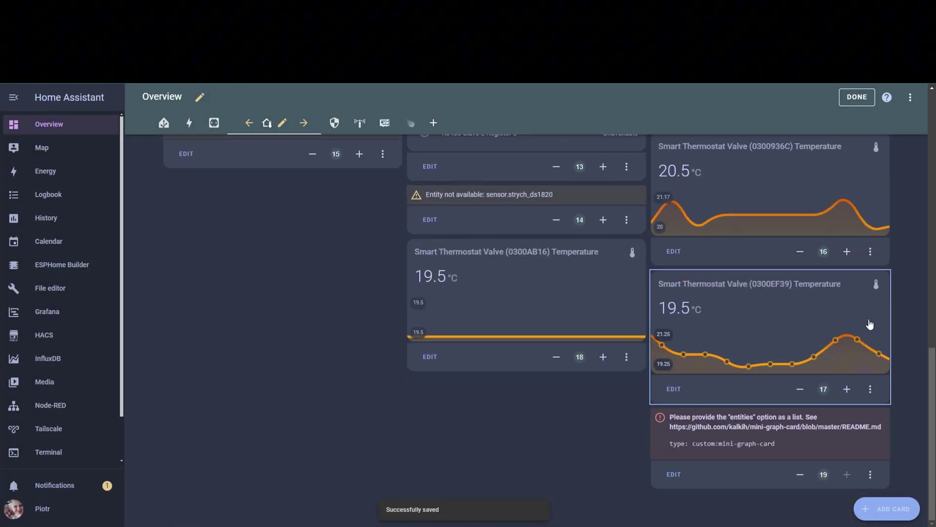
Copy the 0300936C graph card's YAML and paste it into the stack's first card.
left_click(870, 252)
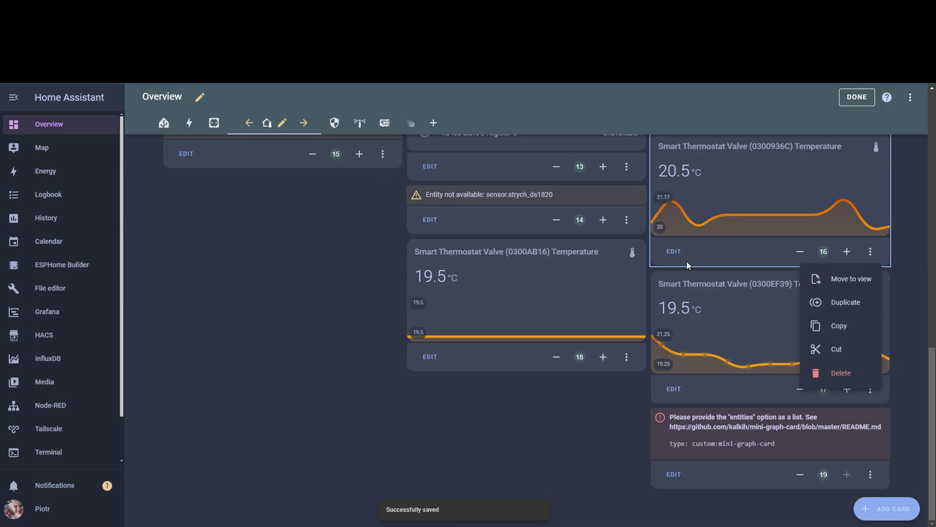
left_click(675, 251)
left_click_drag(330, 273, 215, 170)
key("ctrl+c")
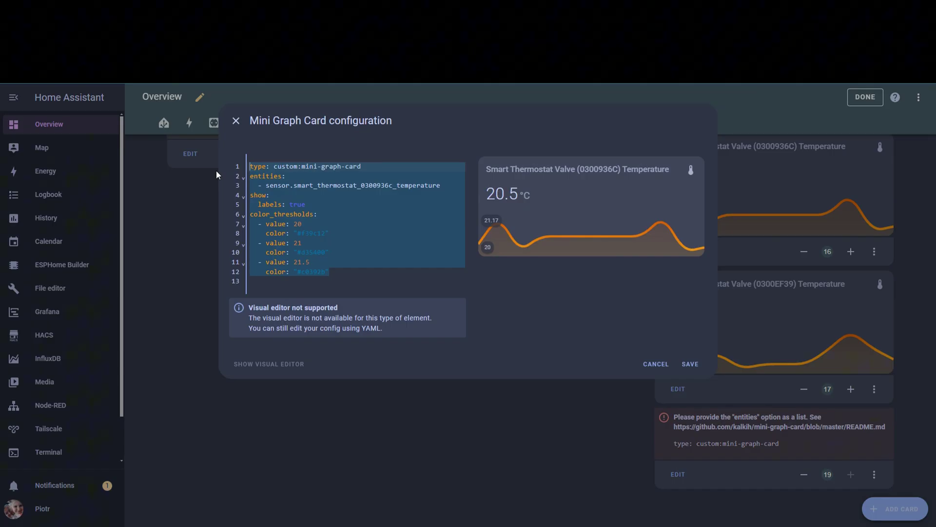
left_click(655, 364)
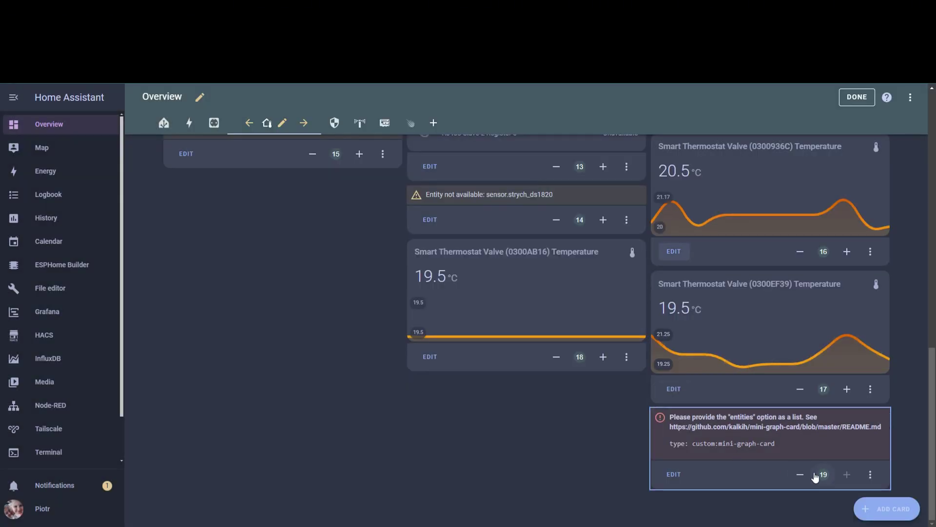
left_click(674, 474)
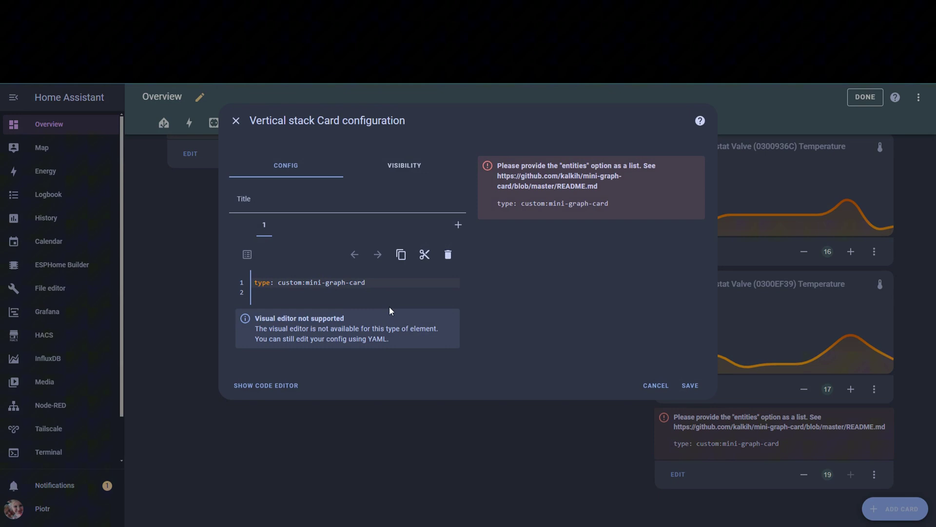
key("ctrl+a")
key("ctrl+v")
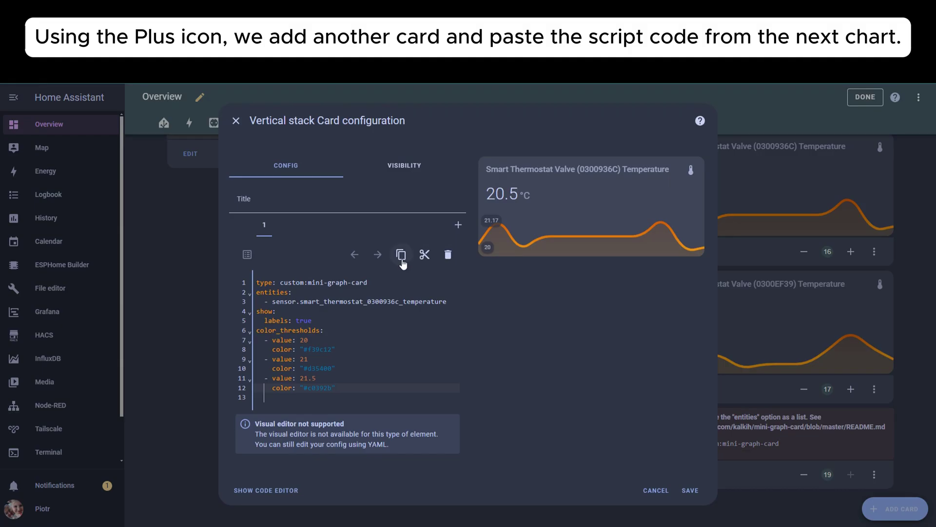
Add a second Mini Graph Card to the stack for the 0300AB16 thermostat.
left_click(457, 229)
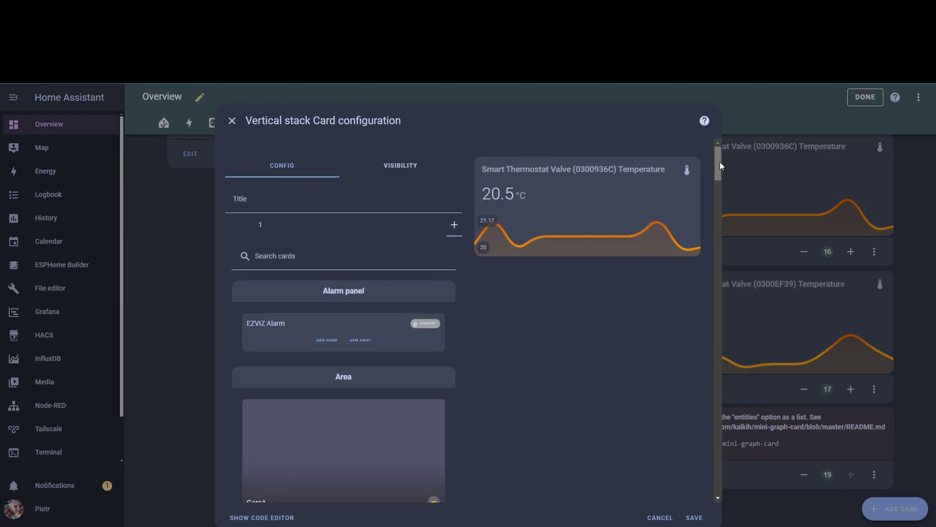
left_click_drag(719, 157, 717, 483)
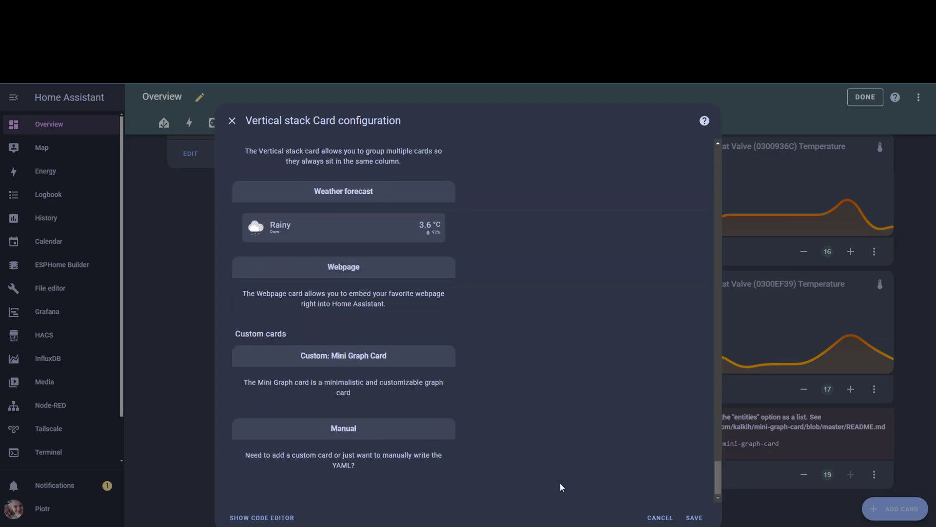
left_click(351, 362)
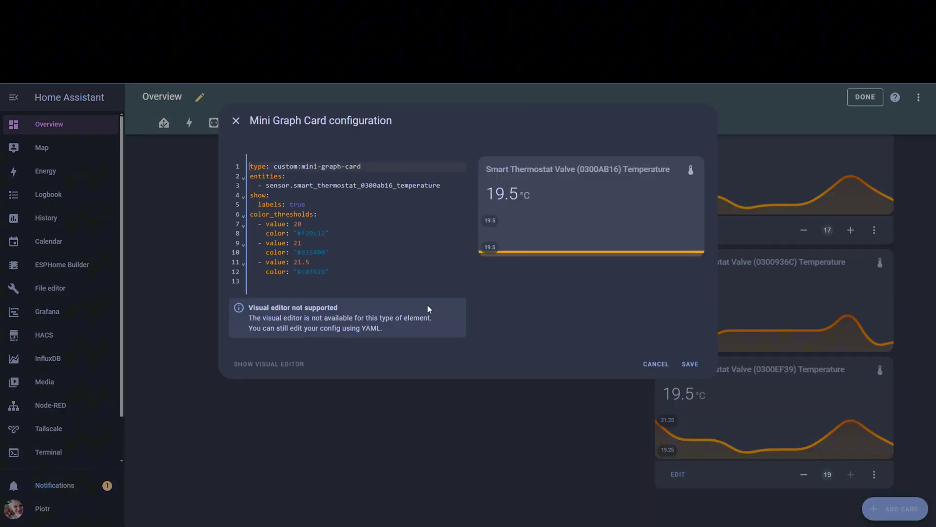
key("ctrl+a")
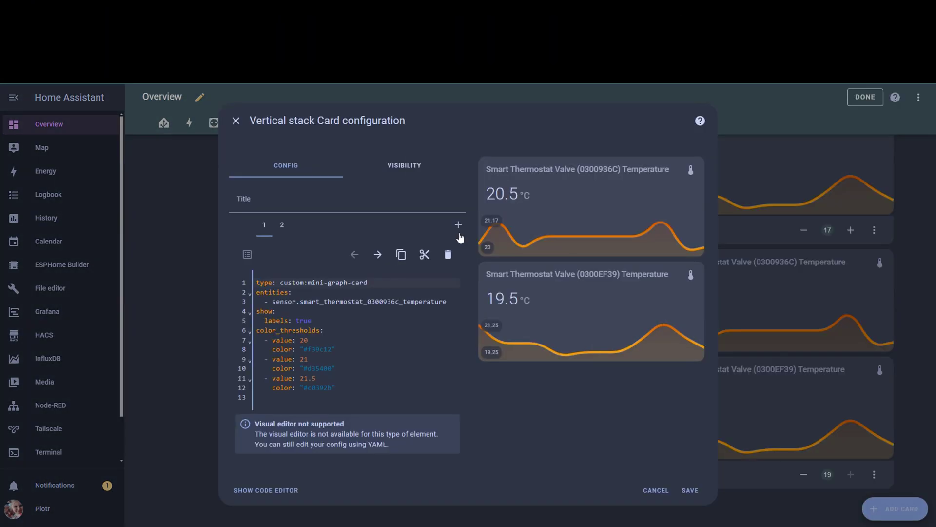
left_click(457, 226)
scroll(695, 309, "down", 5)
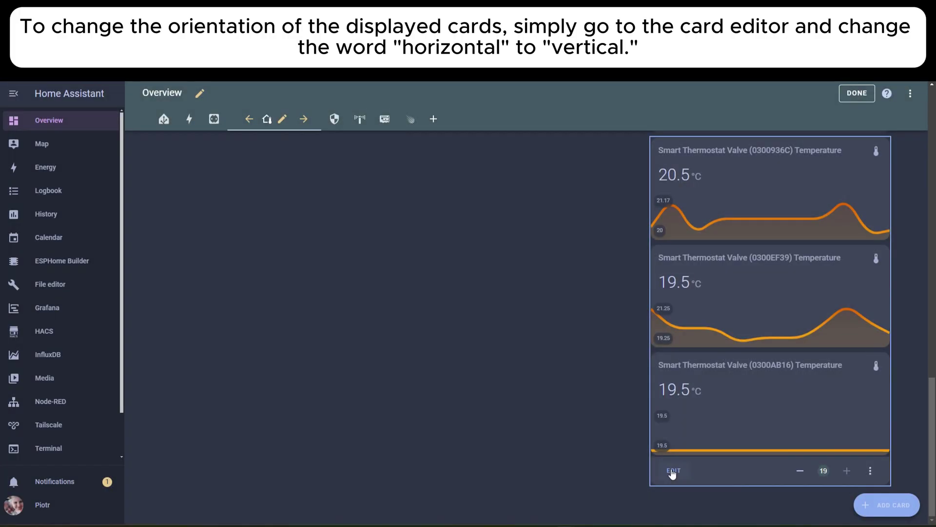
In the stack's code editor, retype the type on line 1 from vertical-stack to horizontal-stack.
left_click(671, 472)
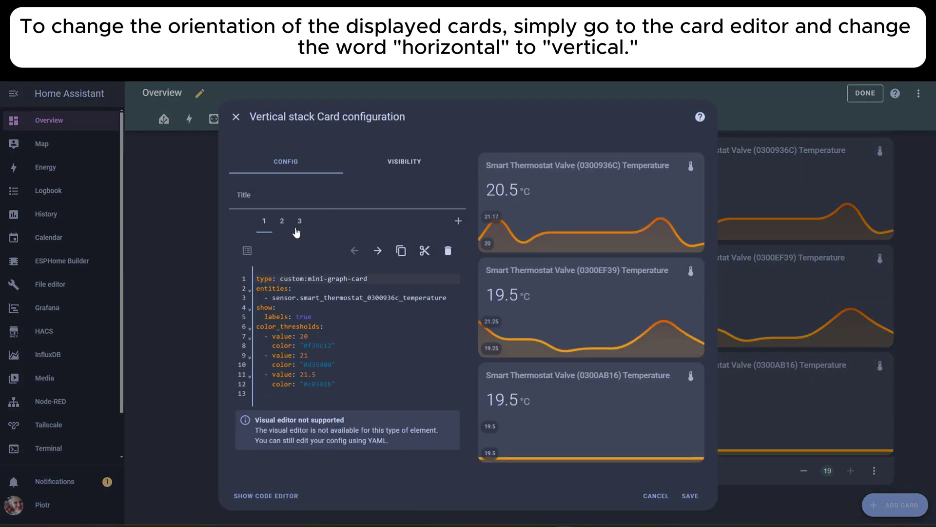
left_click(282, 221)
left_click(262, 231)
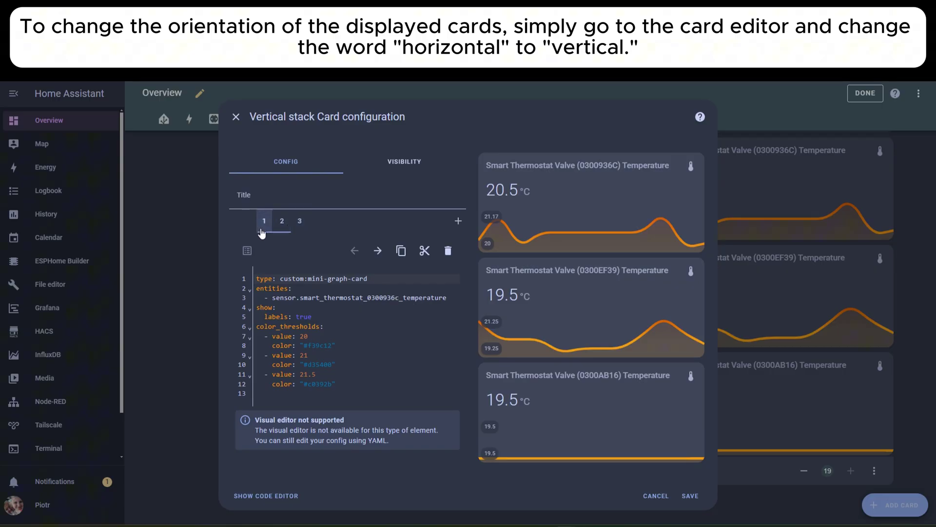
left_click(283, 495)
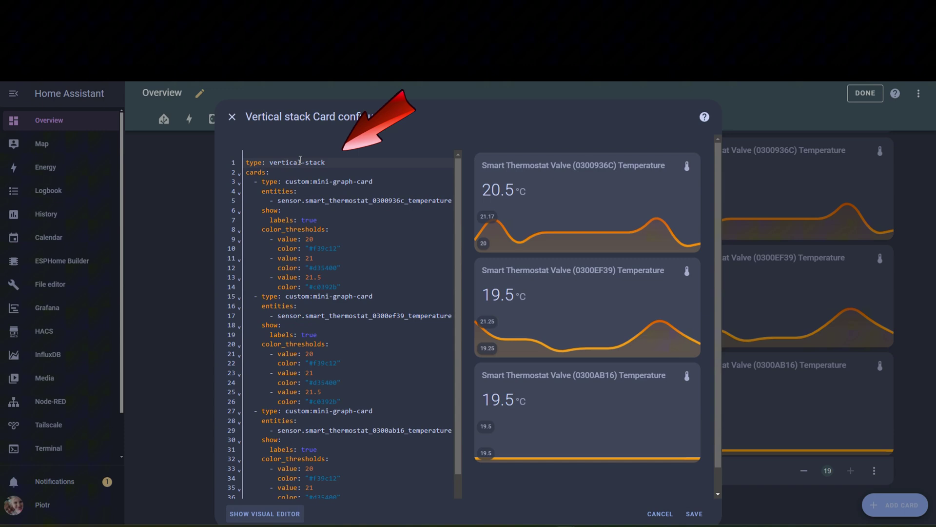
left_click_drag(301, 163, 271, 162)
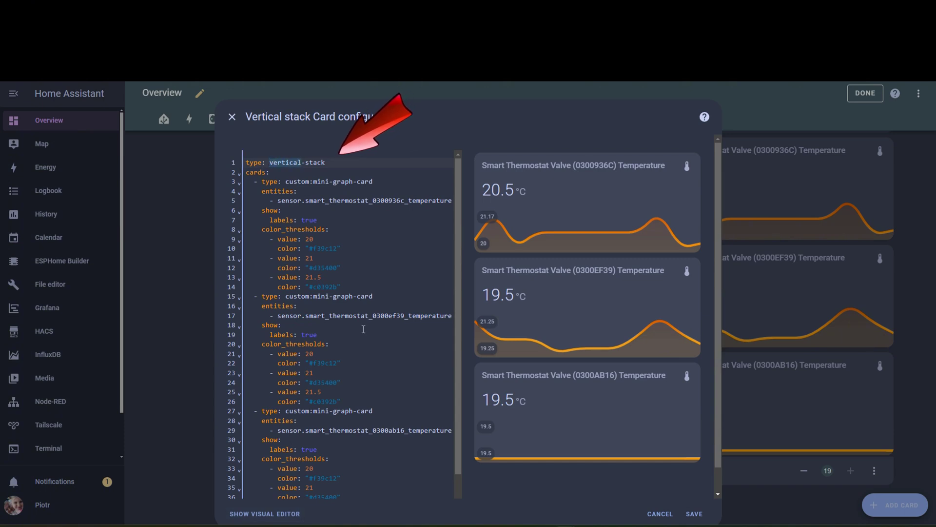
type("horizon")
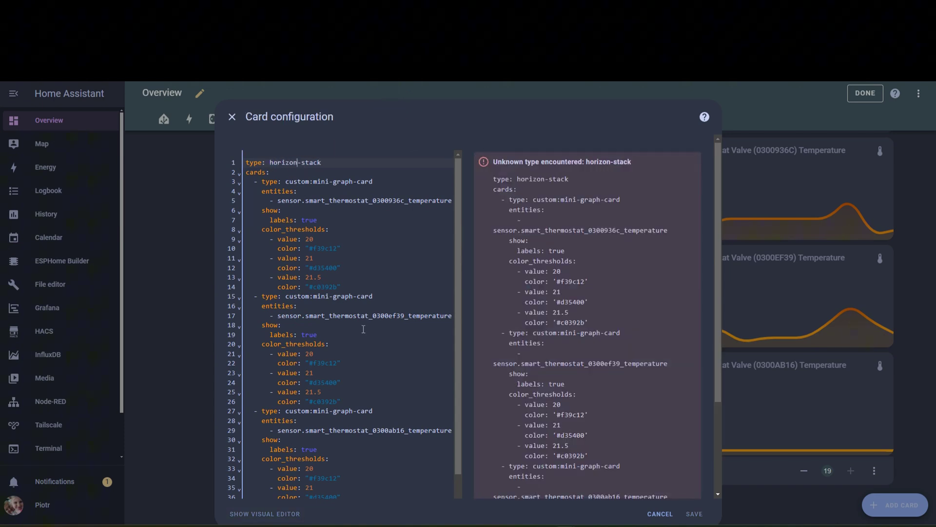
type("tal")
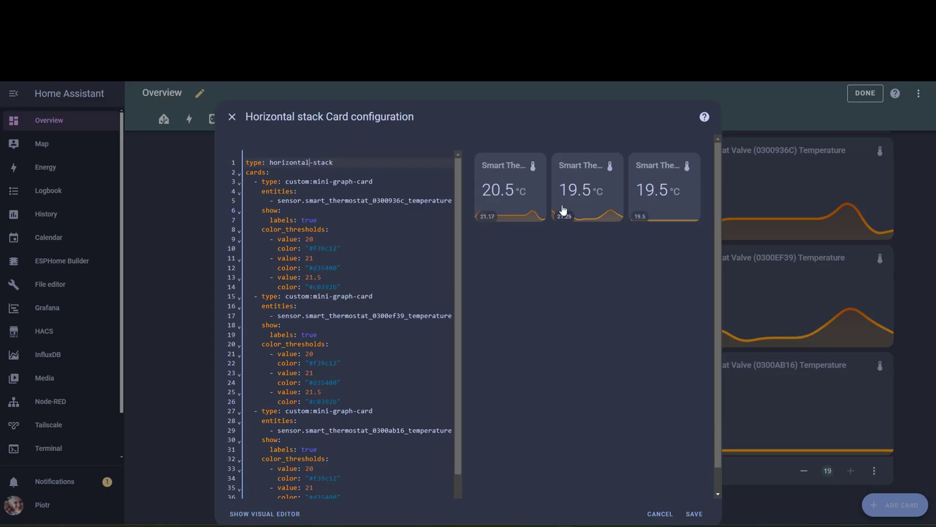
Save the horizontal stack card, leave edit mode, and scroll through the finished dashboard.
left_click(693, 518)
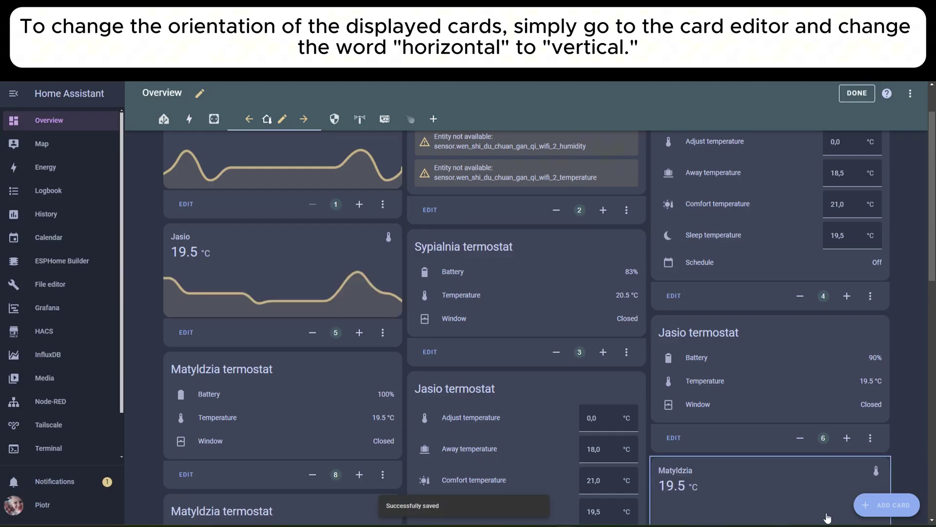
left_click(860, 96)
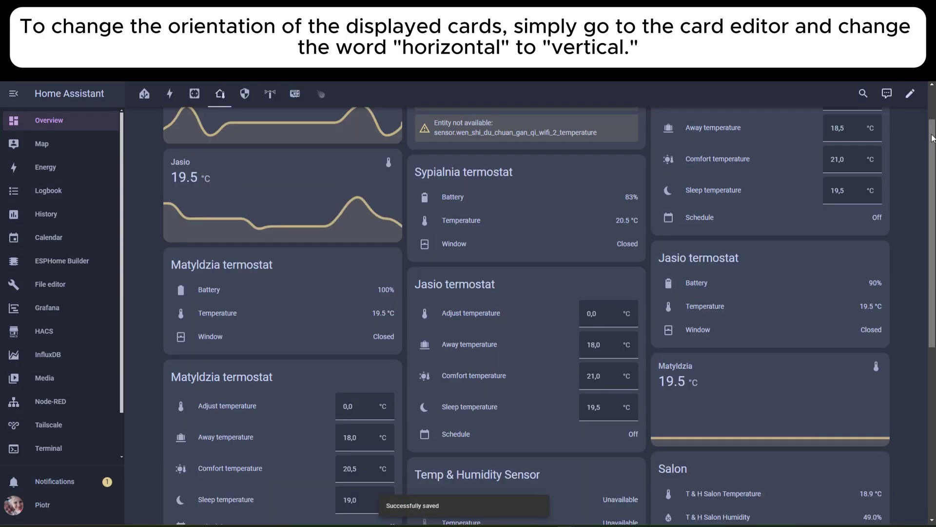
left_click_drag(932, 139, 933, 306)
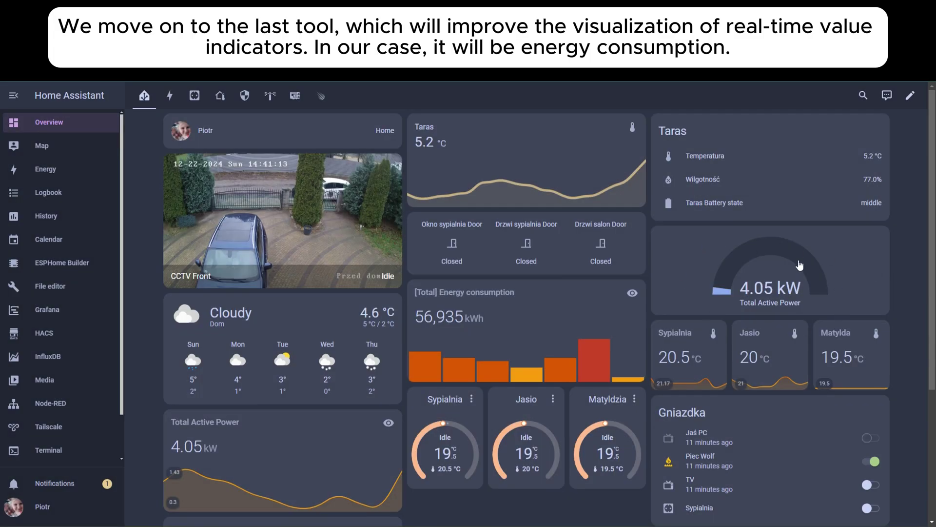
left_click_drag(933, 259, 932, 288)
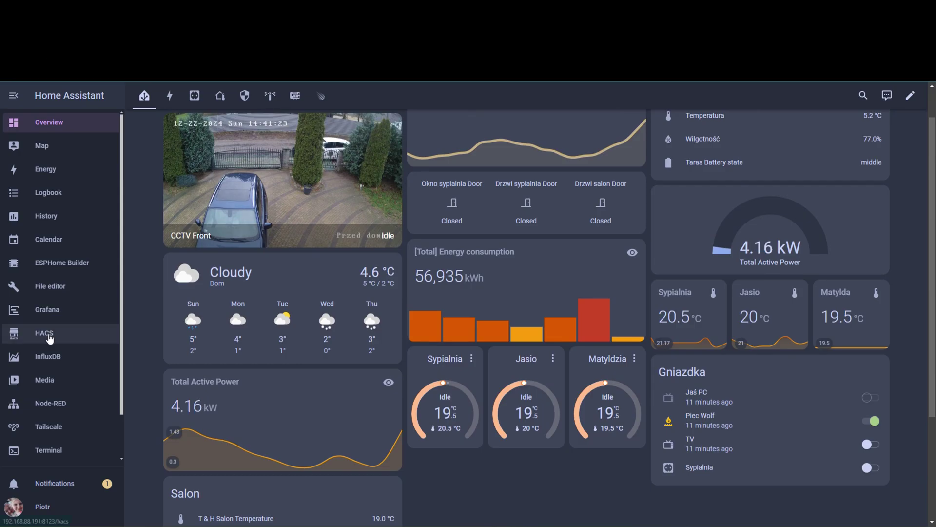
left_click(46, 334)
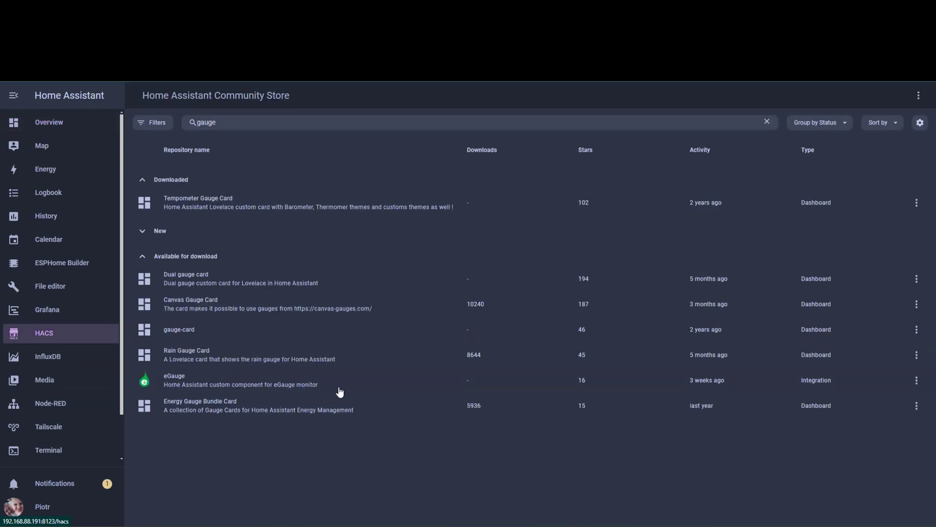
left_click(179, 201)
scroll(332, 381, "down", 15)
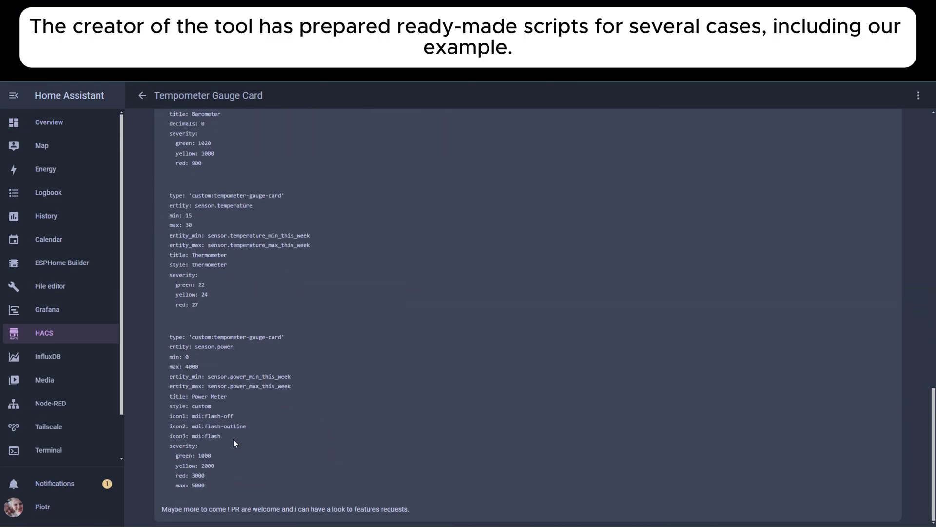
left_click_drag(193, 480, 162, 340)
key("ctrl+c")
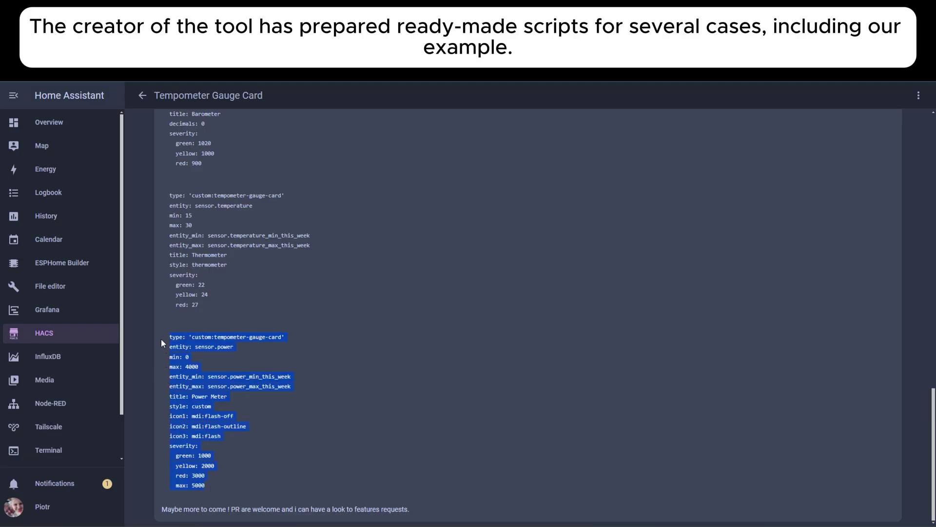
left_click(51, 122)
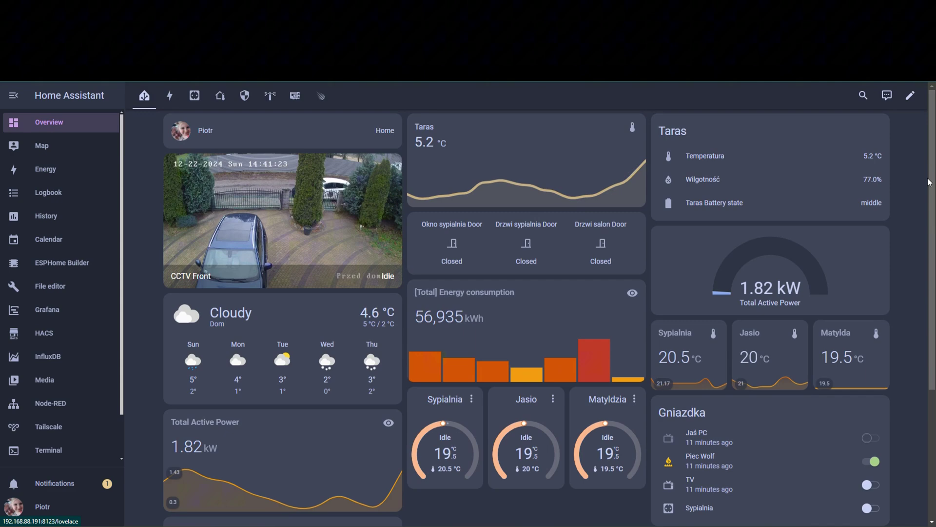
scroll(934, 225, "down", 1)
scroll(934, 225, "down", 2)
scroll(934, 225, "up", 3)
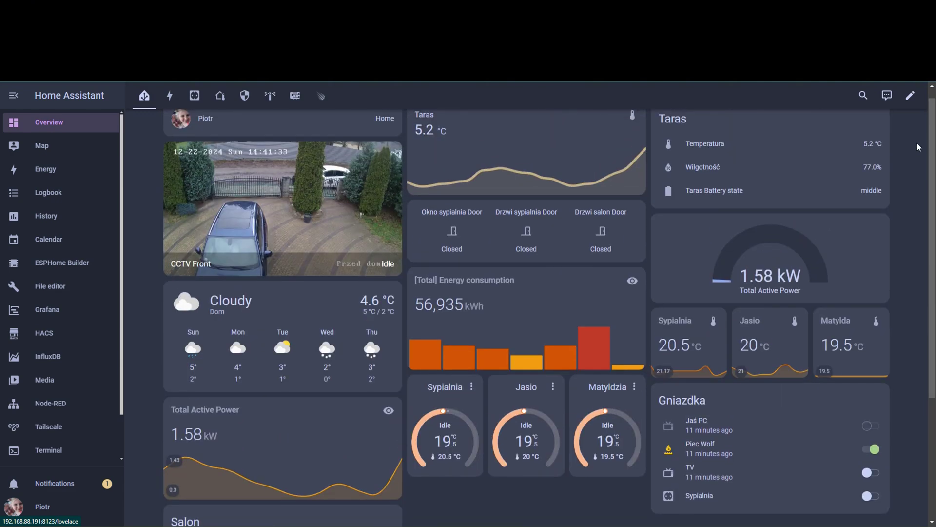
Add a Manual card to the dashboard containing the pasted Tempometer gauge YAML.
left_click(910, 95)
left_click(893, 507)
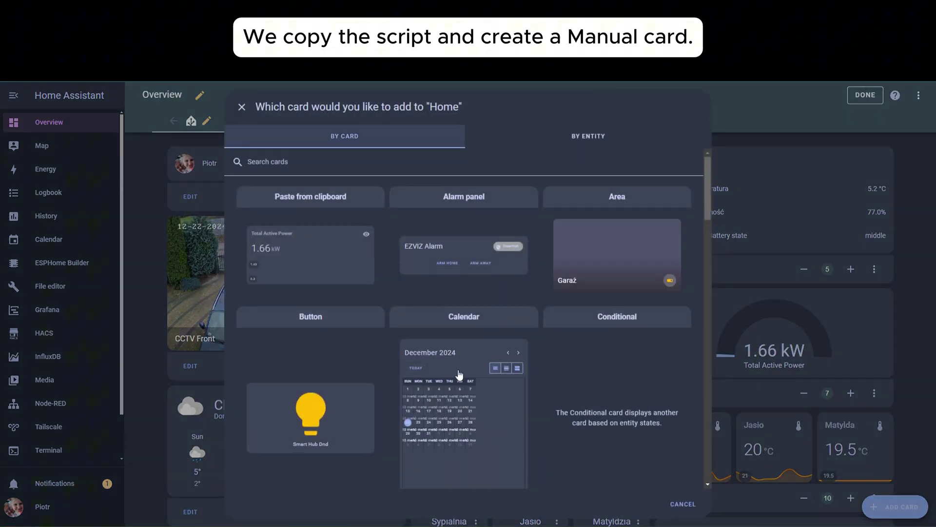
left_click_drag(706, 174, 705, 453)
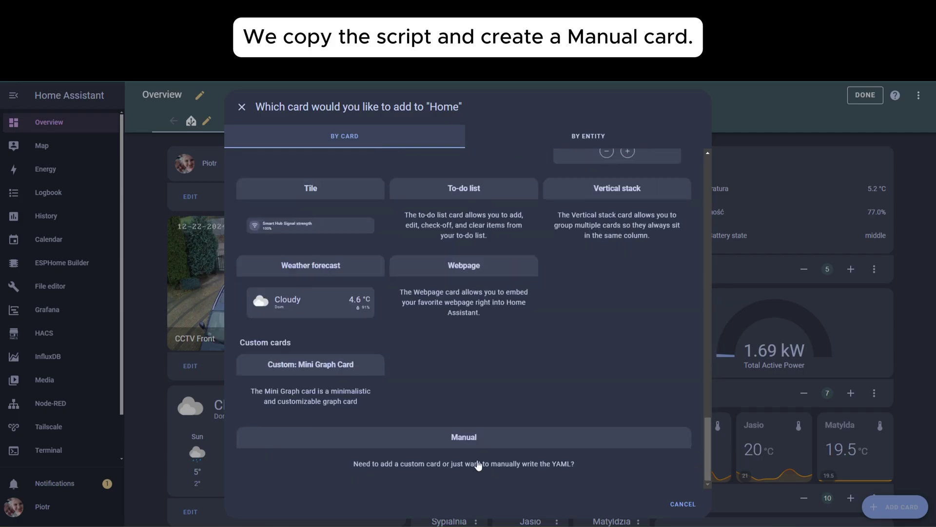
left_click(462, 439)
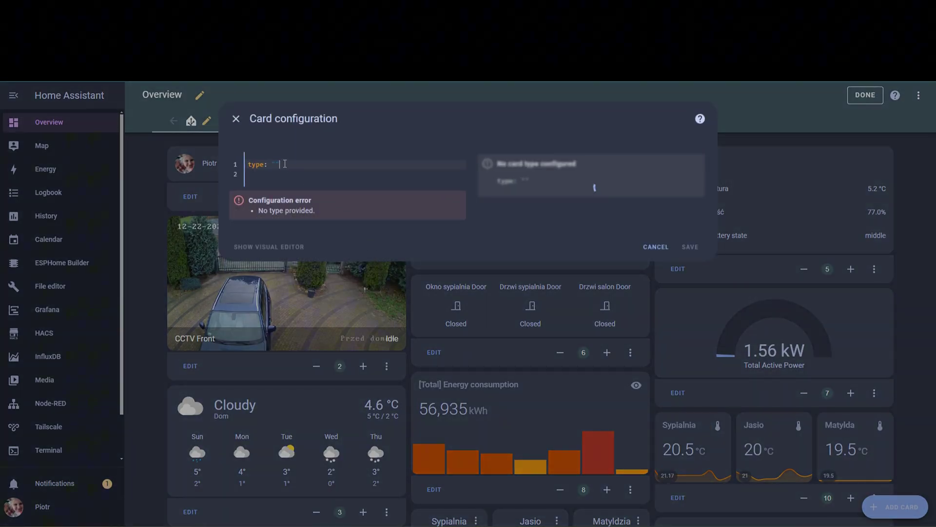
key("ctrl+v")
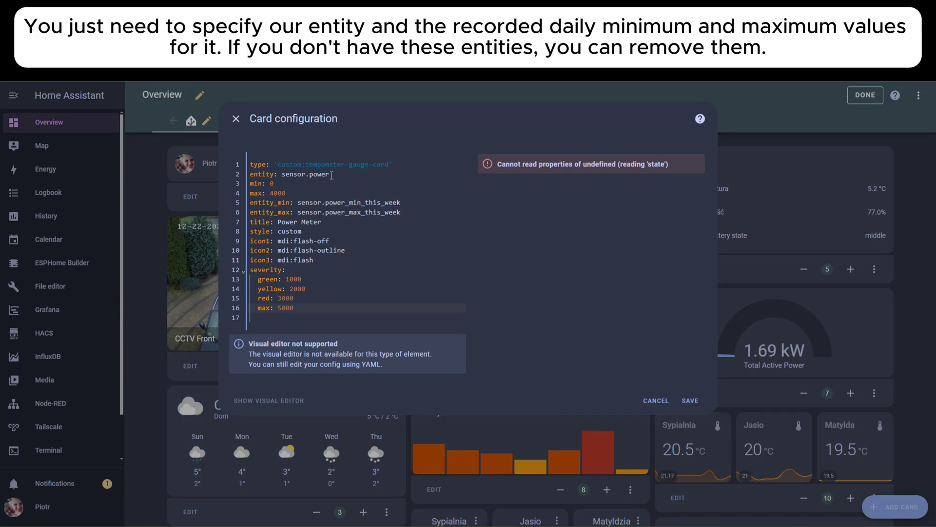
Set the gauge entity to sensor.total_active_power.
double_click(312, 173)
type("ac")
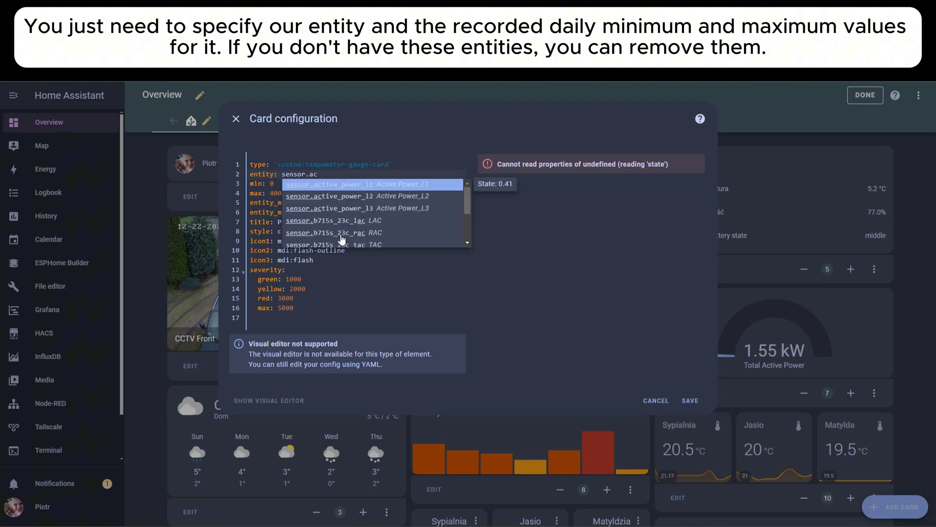
key("BackSpace")
key("BackSpace")
type("tota")
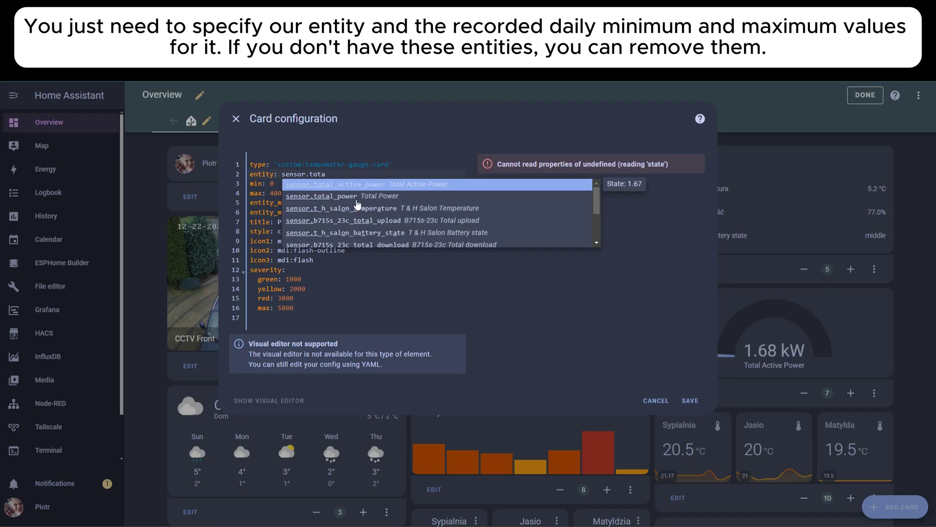
left_click(361, 184)
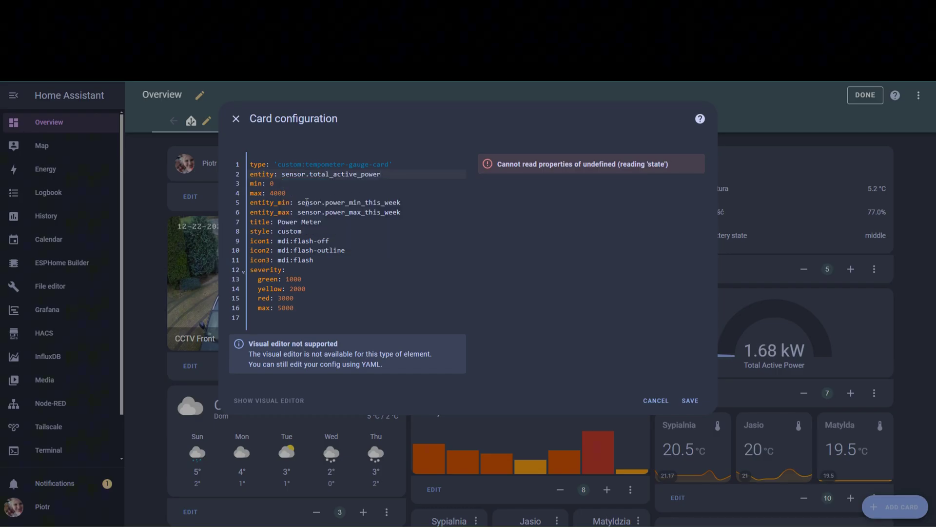
Comment out entity_min and set entity_max to input_number.max_active_power_today.
left_click(250, 204)
type("#")
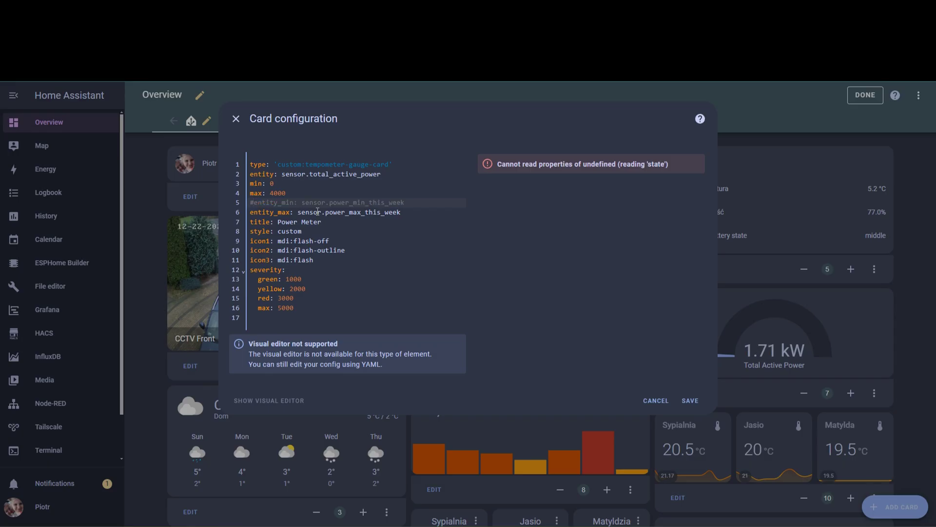
left_click_drag(298, 212, 402, 214)
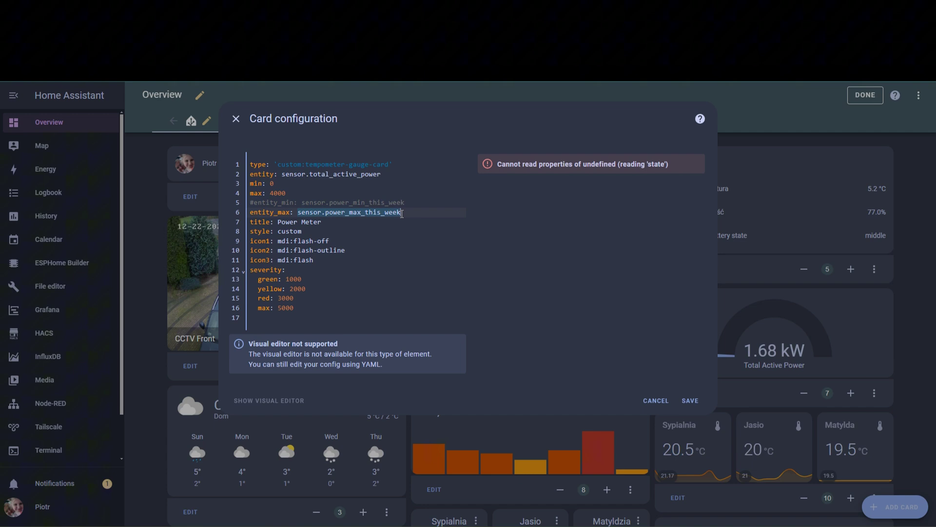
type("input.")
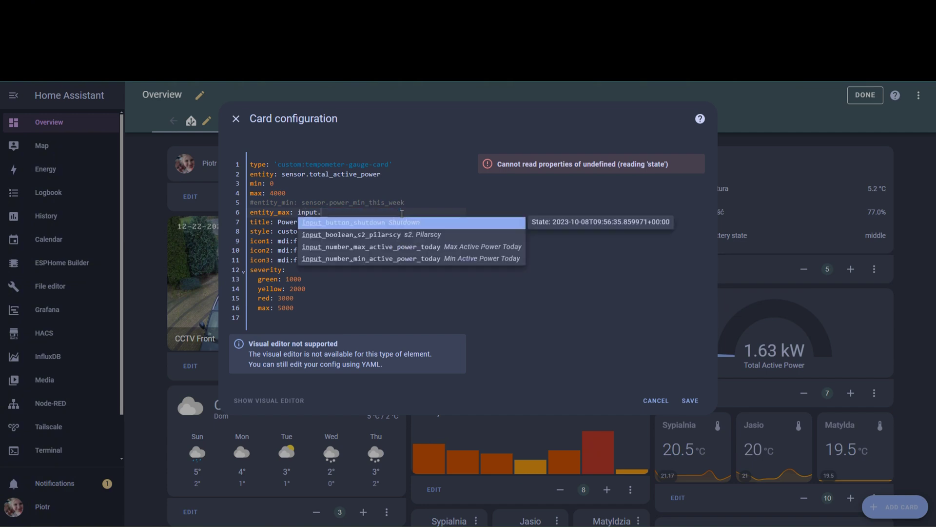
left_click(366, 247)
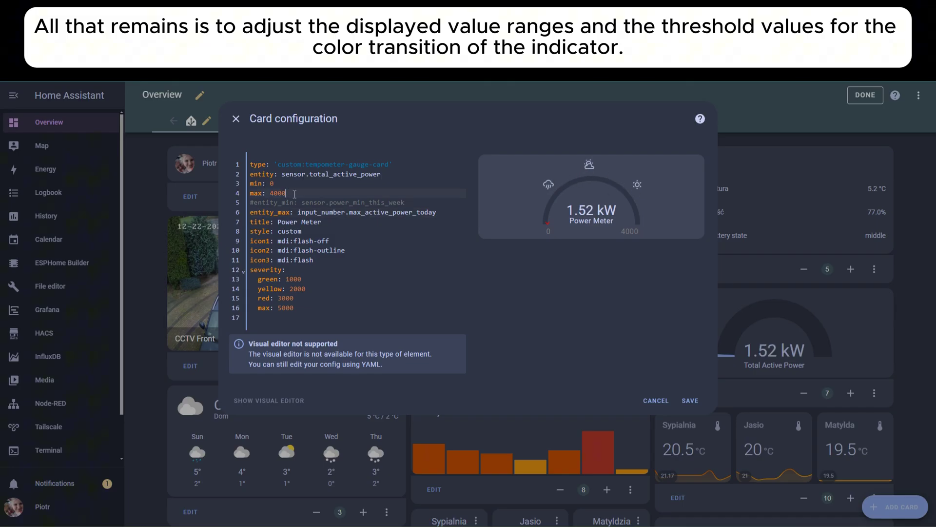
Change the gauge max to 5 and severity thresholds to green 1, yellow 2, red 3, max 5.
key("BackSpace")
key("BackSpace")
key("BackSpace")
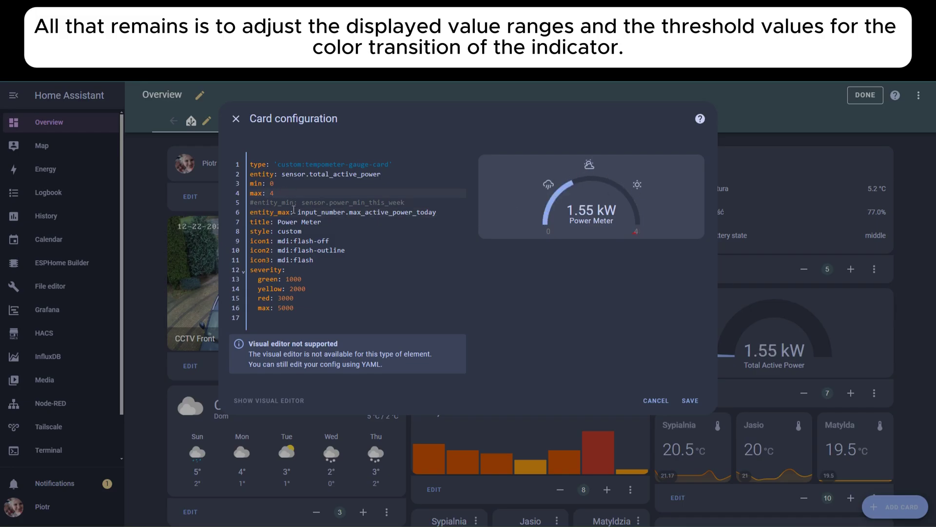
left_click(302, 279)
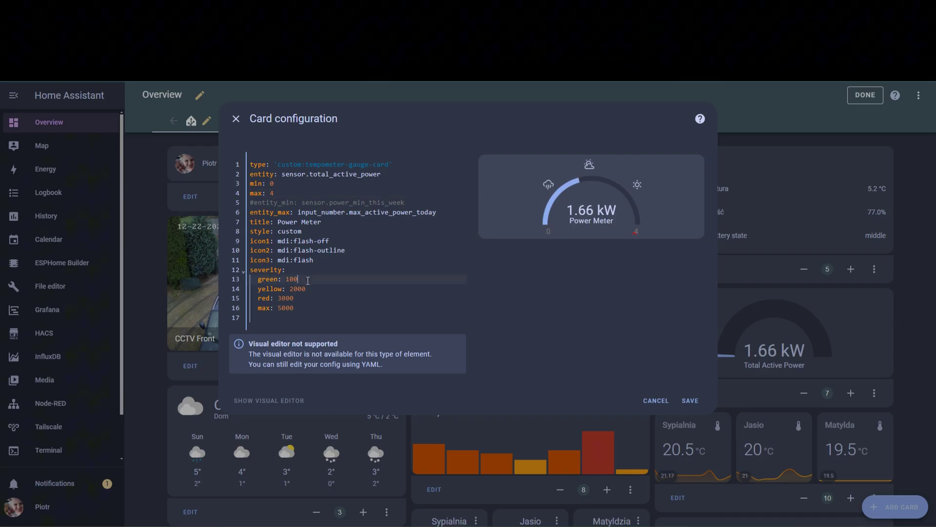
key("BackSpace")
key("BackSpace")
key("BackSpace")
key("BackSpace")
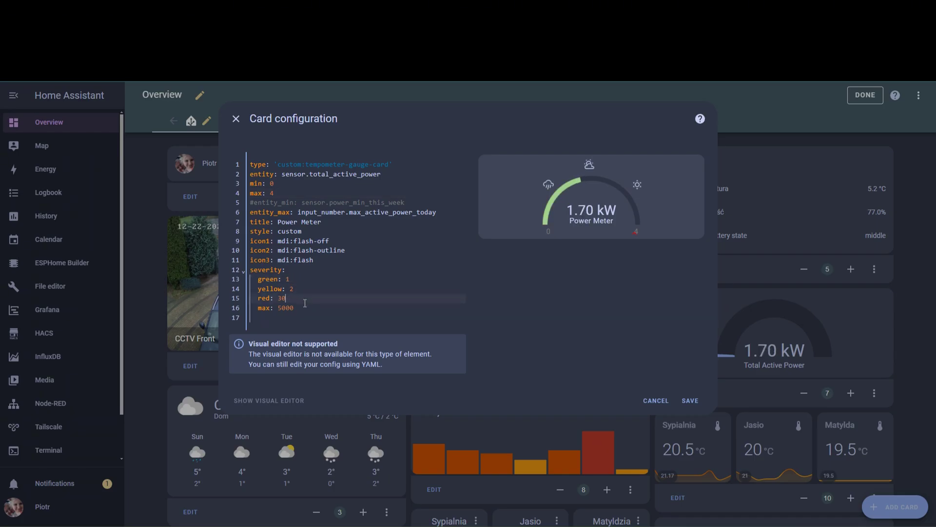
key("BackSpace")
left_click(305, 306)
key("BackSpace")
key("BackSpace")
key("BackSpace")
left_click(279, 194)
key("BackSpace")
type("5")
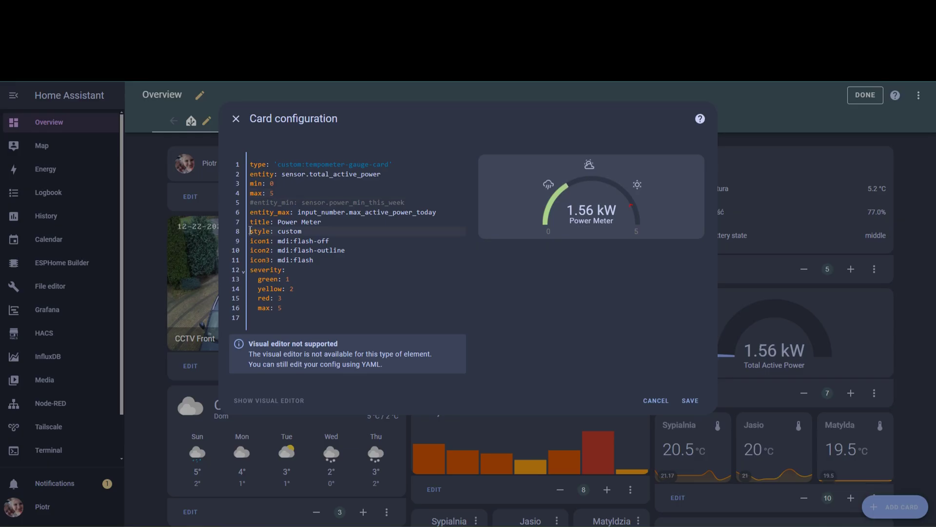
left_click_drag(250, 231, 323, 259)
Rename the style key on line 8 to card_style, keeping the value custom.
left_click(324, 260)
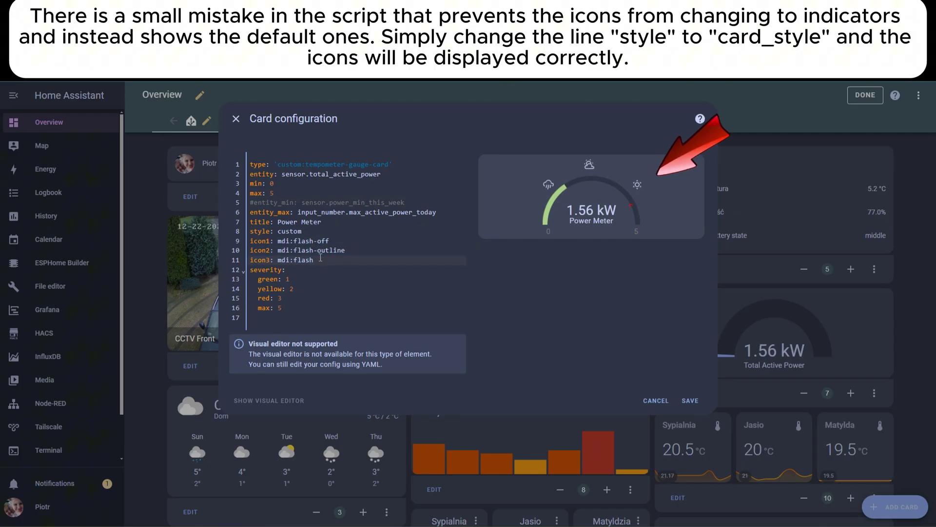
left_click(251, 231)
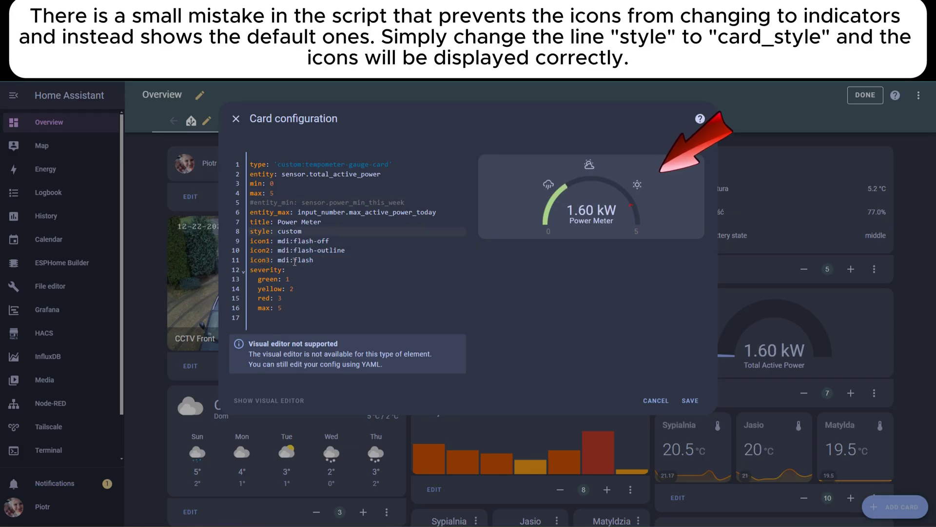
type("card_")
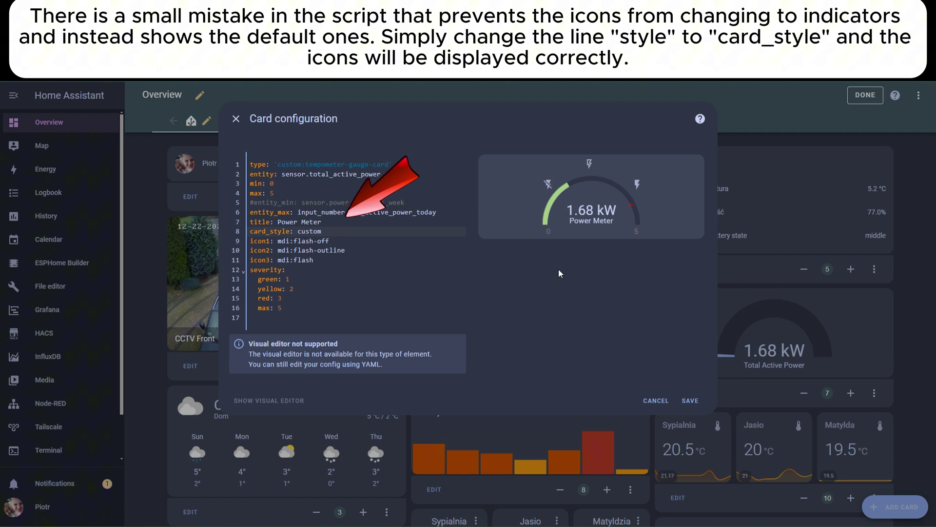
left_click(464, 280)
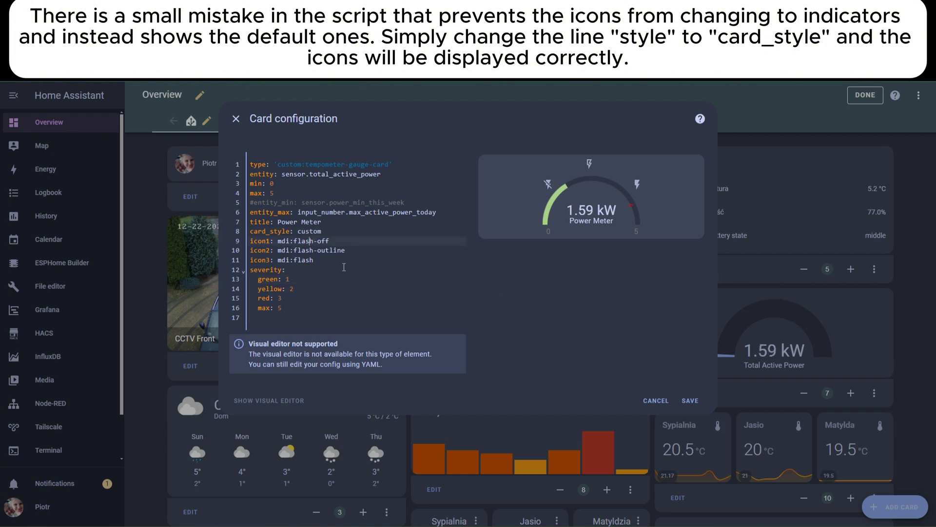
Replace icon1's value with mdi:lightning-bolt-outline copied from the Notepad icon list.
key("alt+Tab")
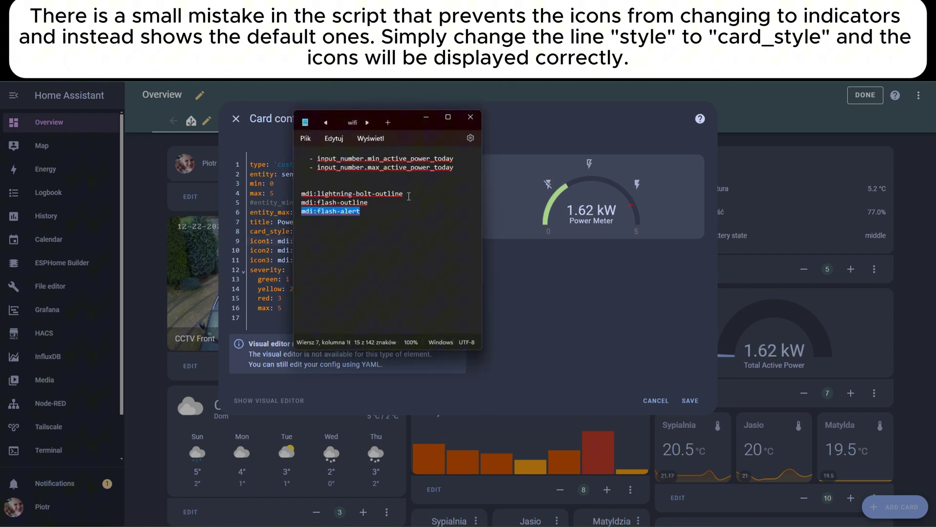
left_click_drag(407, 194, 300, 194)
key("ctrl+c")
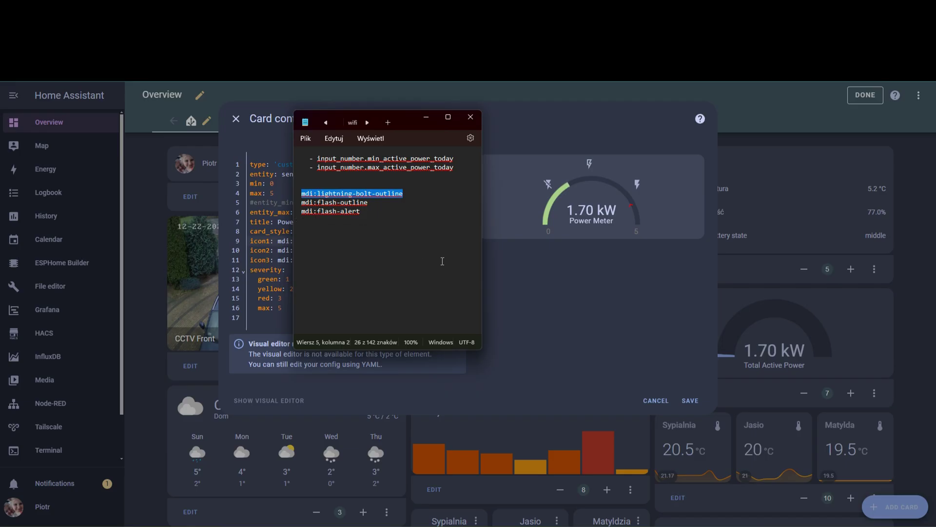
key("alt+Tab")
left_click_drag(344, 239, 283, 240)
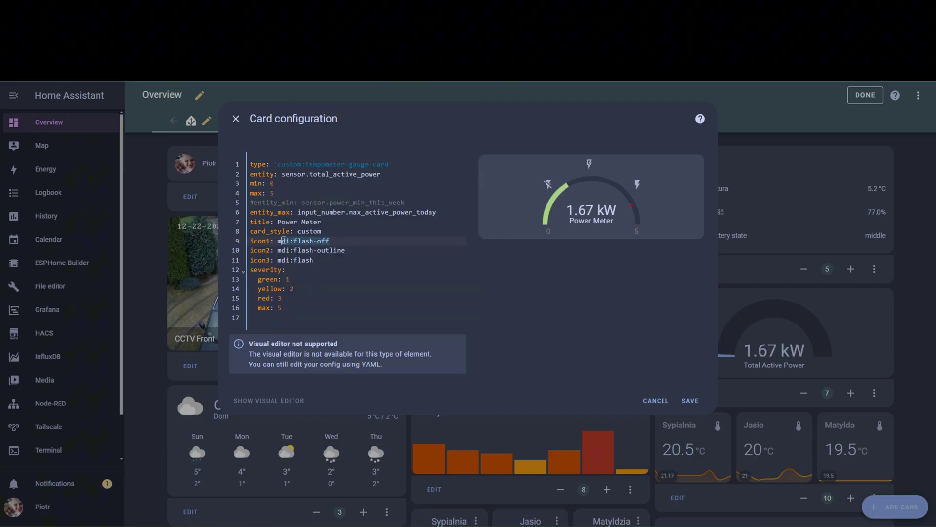
key("ctrl+v")
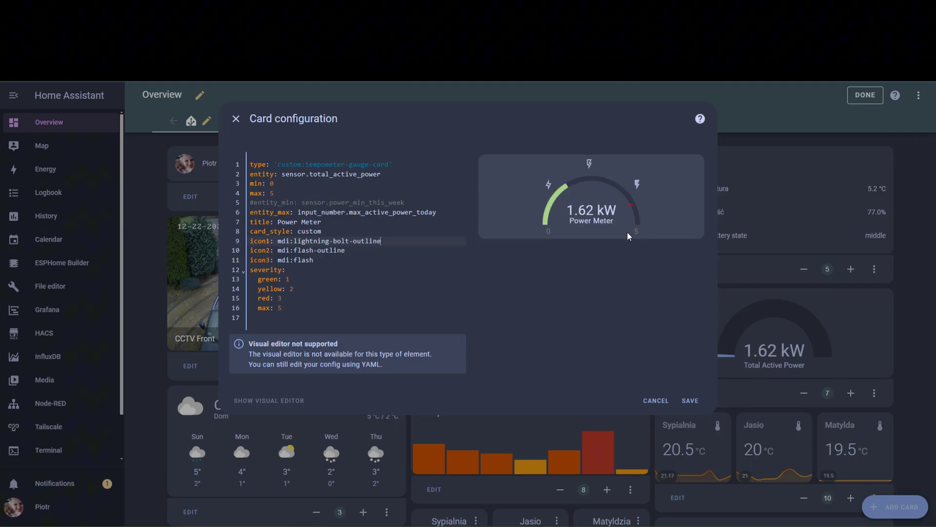
left_click(349, 250)
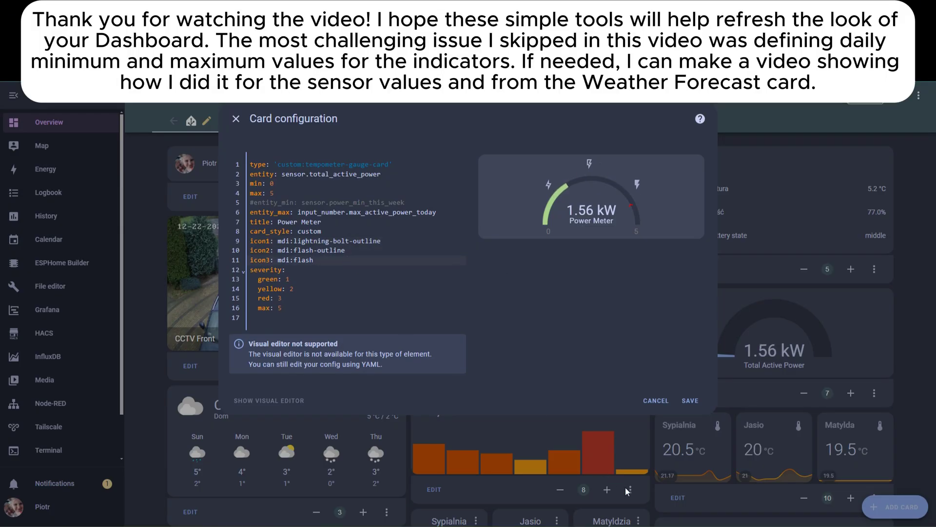
Replace icon3's value with mdi:flash-alert copied from the Notepad icon list.
key("alt+Tab")
left_click_drag(361, 211, 301, 217)
key("ctrl+c")
left_click(280, 260)
left_click_drag(279, 260, 286, 260)
key("ctrl+v")
Save the Power Meter gauge card and view it below the three room gauges.
left_click(691, 400)
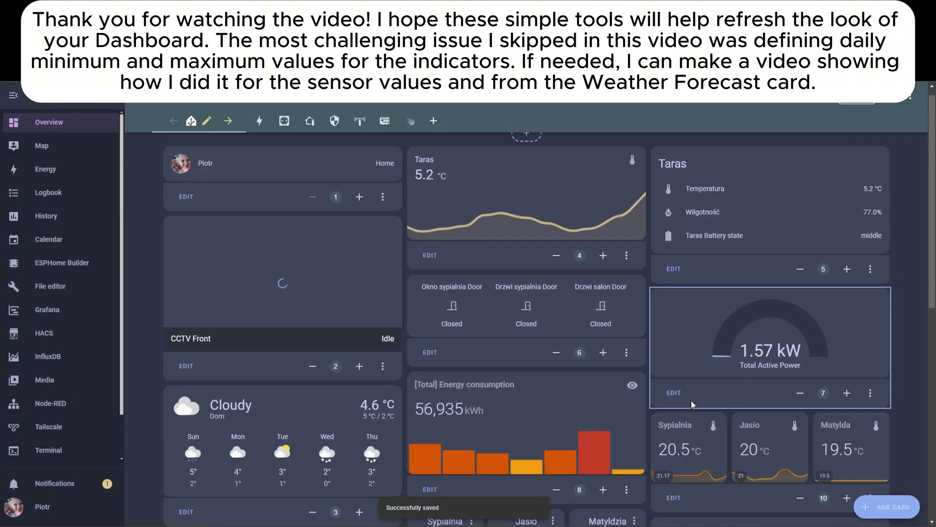
scroll(621, 340, "down", 5)
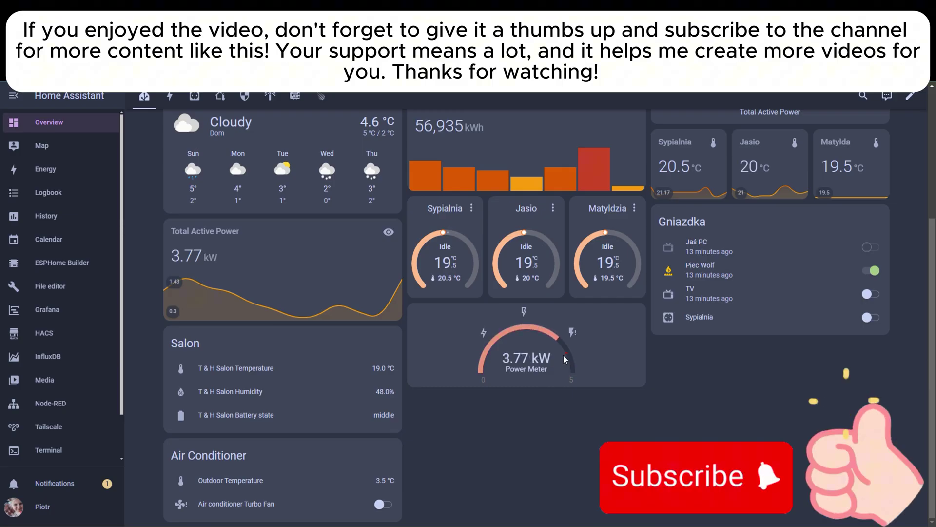
mouse_move(566, 359)
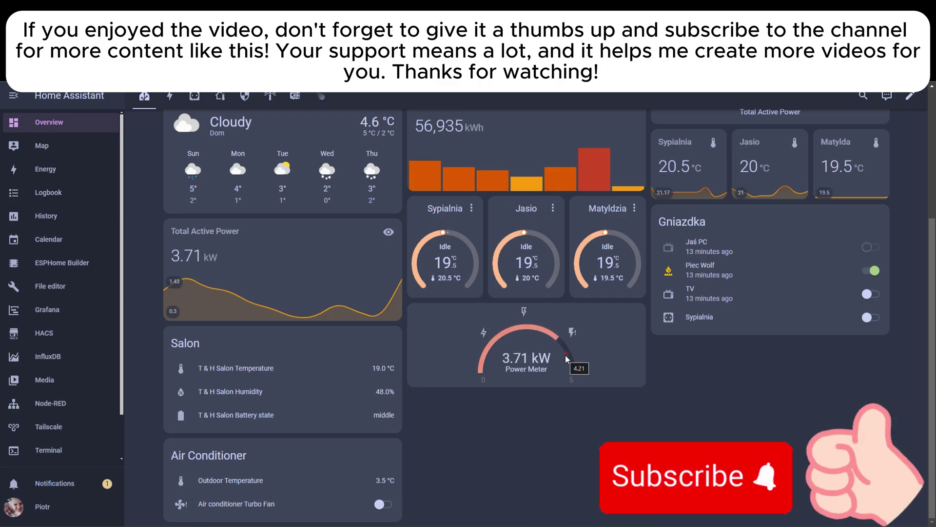